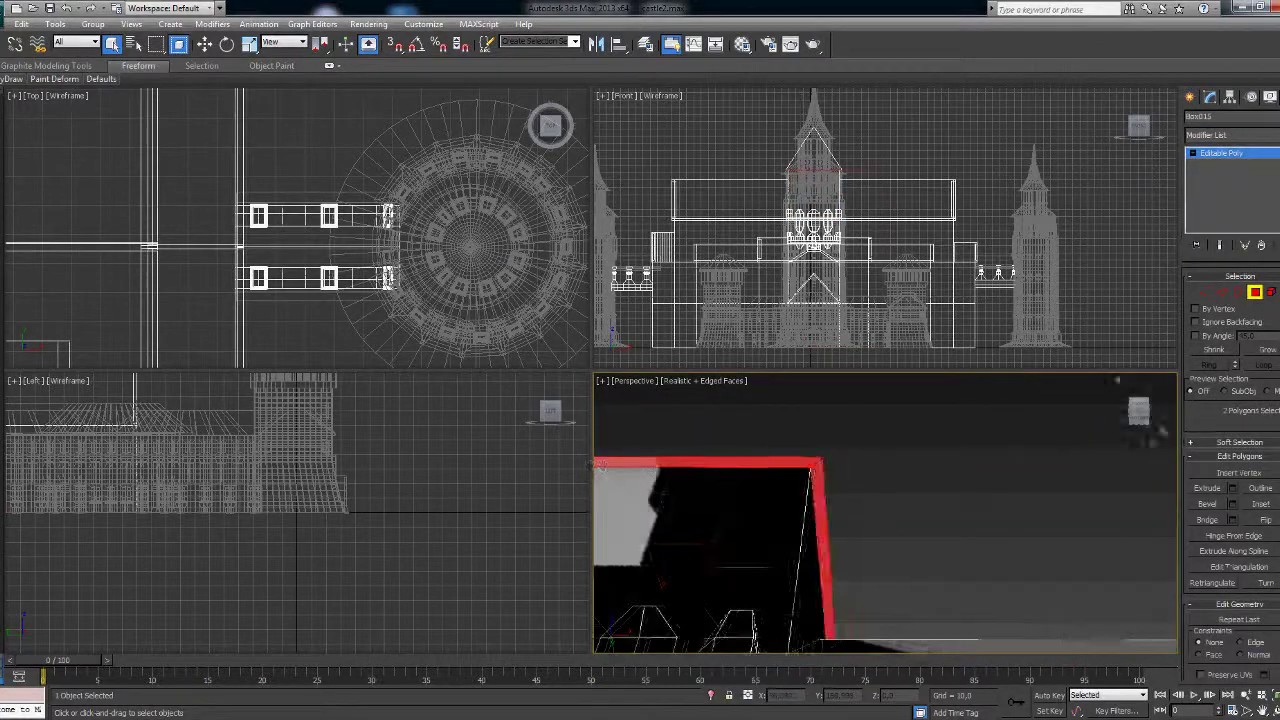
Extrude the tower's roof face outward.
alt+middle_drag(601, 465, 950, 580)
click(1207, 488)
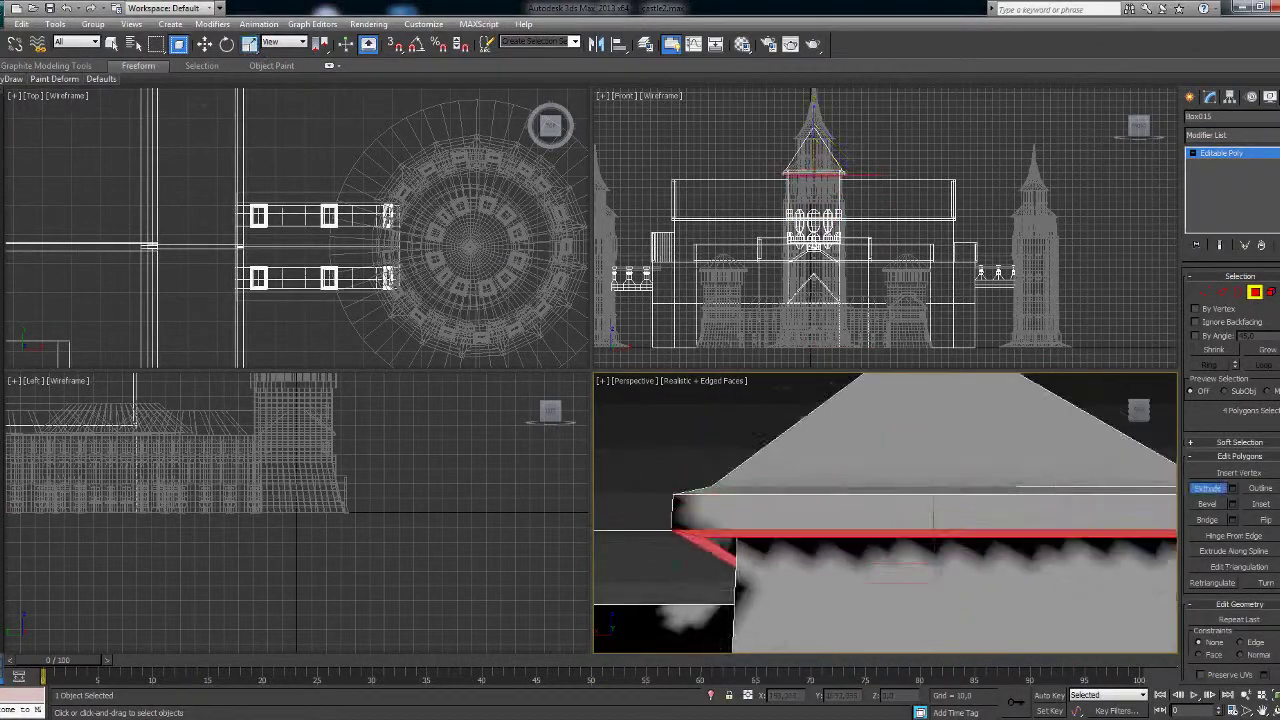
drag(900, 572, 957, 580)
mouse_move(957, 580)
alt+middle_down()
mouse_move(903, 565)
mouse_move(900, 520)
alt+middle_up()
Inset the tower's front face to leave a frame around a recessed opening.
click(886, 500)
scroll(886, 500, up, 3)
click(1260, 504)
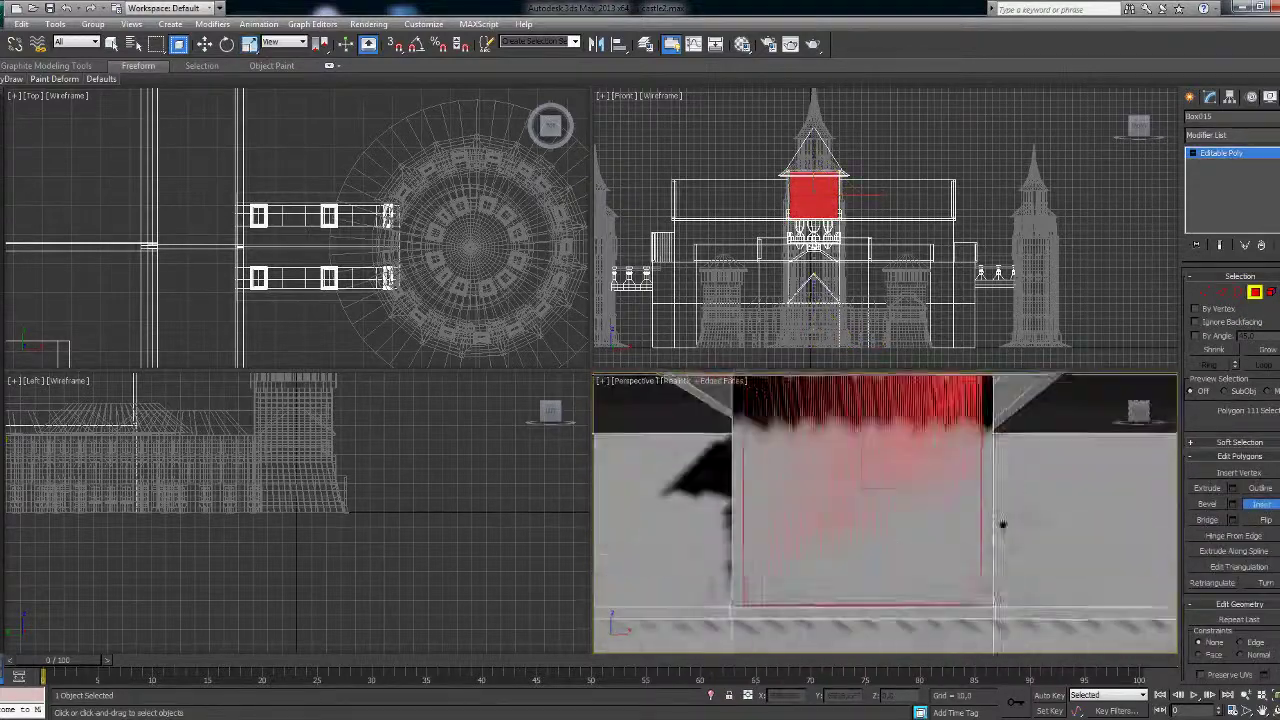
alt+middle_drag(905, 597, 972, 485)
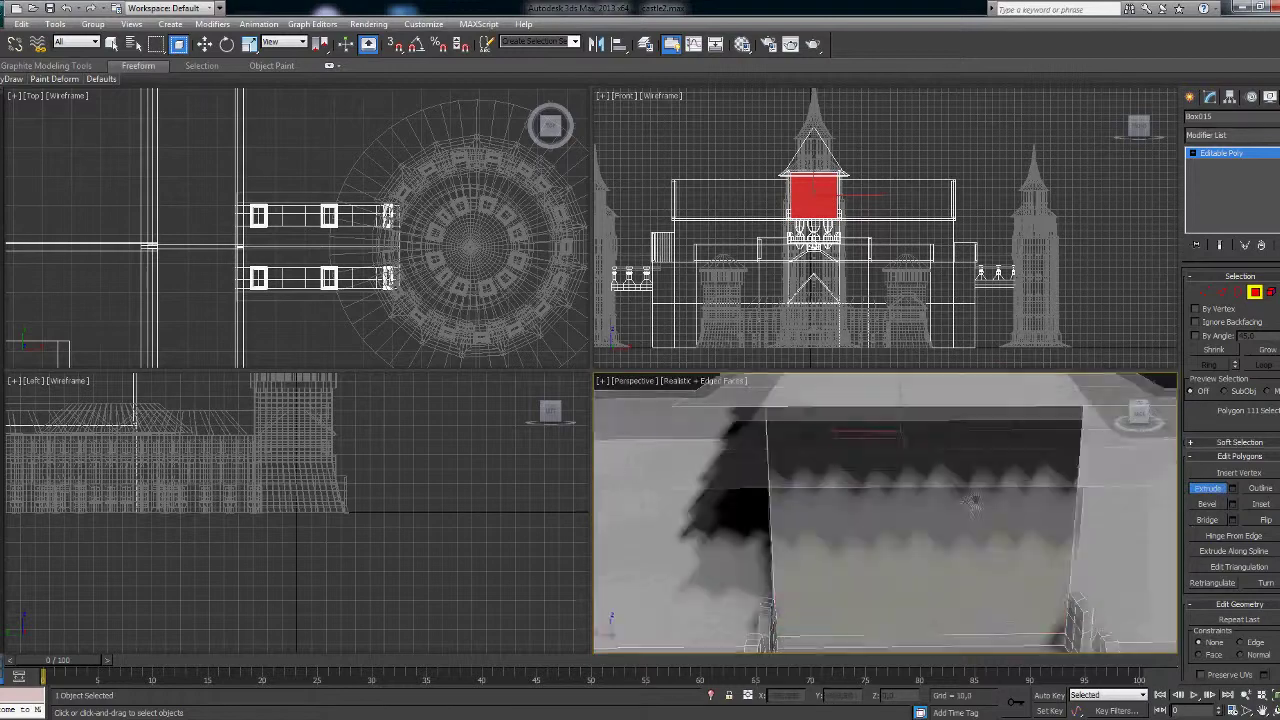
mouse_move(972, 503)
alt+middle_down()
mouse_move(975, 520)
mouse_move(1050, 480)
alt+middle_up()
scroll(975, 520, down, 3)
Clear the selection, then pick a face on the tower's right side and the left spire.
click(975, 520)
click(1050, 480)
scroll(885, 515, down, 3)
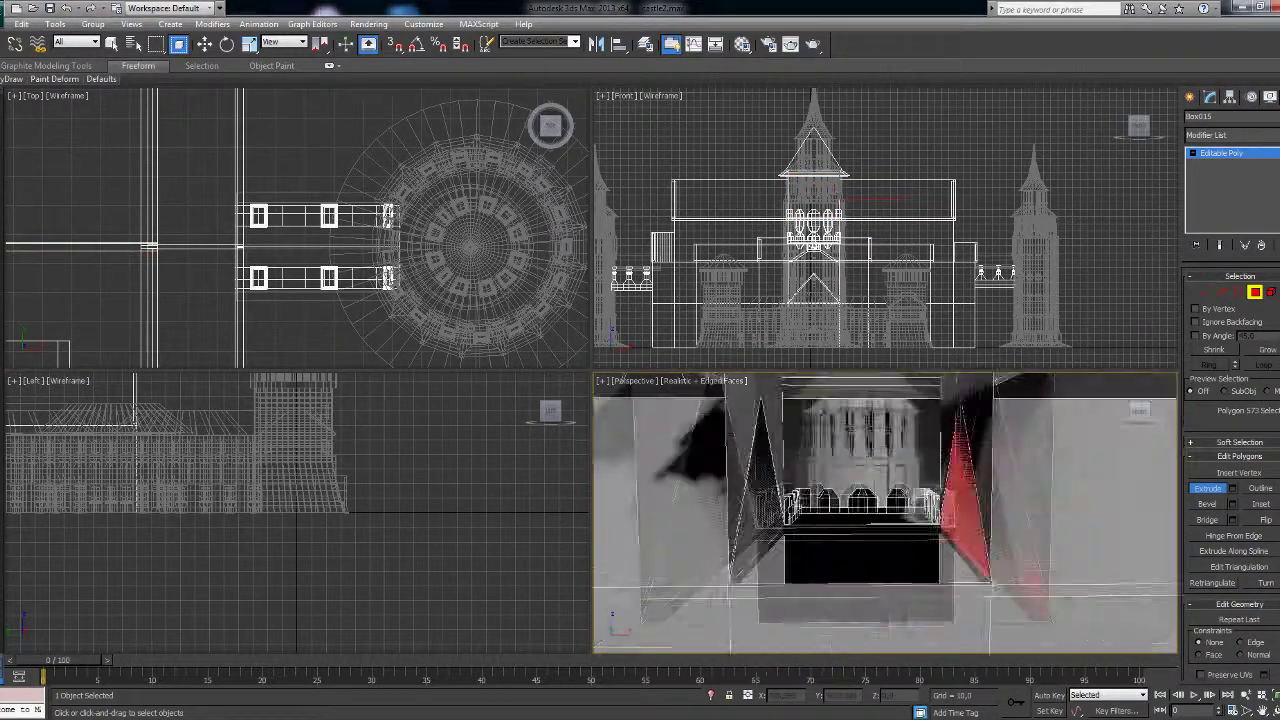
click(745, 550)
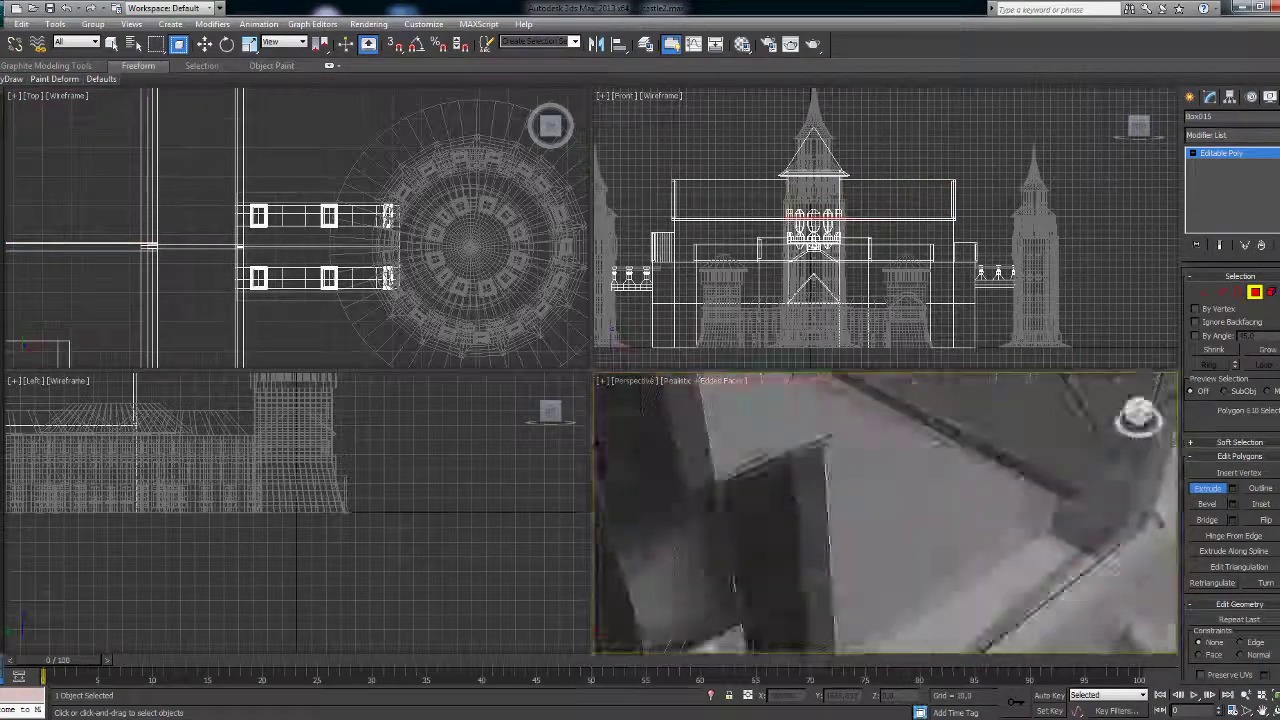
Connect new edges across the floor face inside the tower opening.
alt+middle_drag(858, 537, 858, 537)
click(858, 537)
key(2)
key(ctrl+shift+e)
key(4)
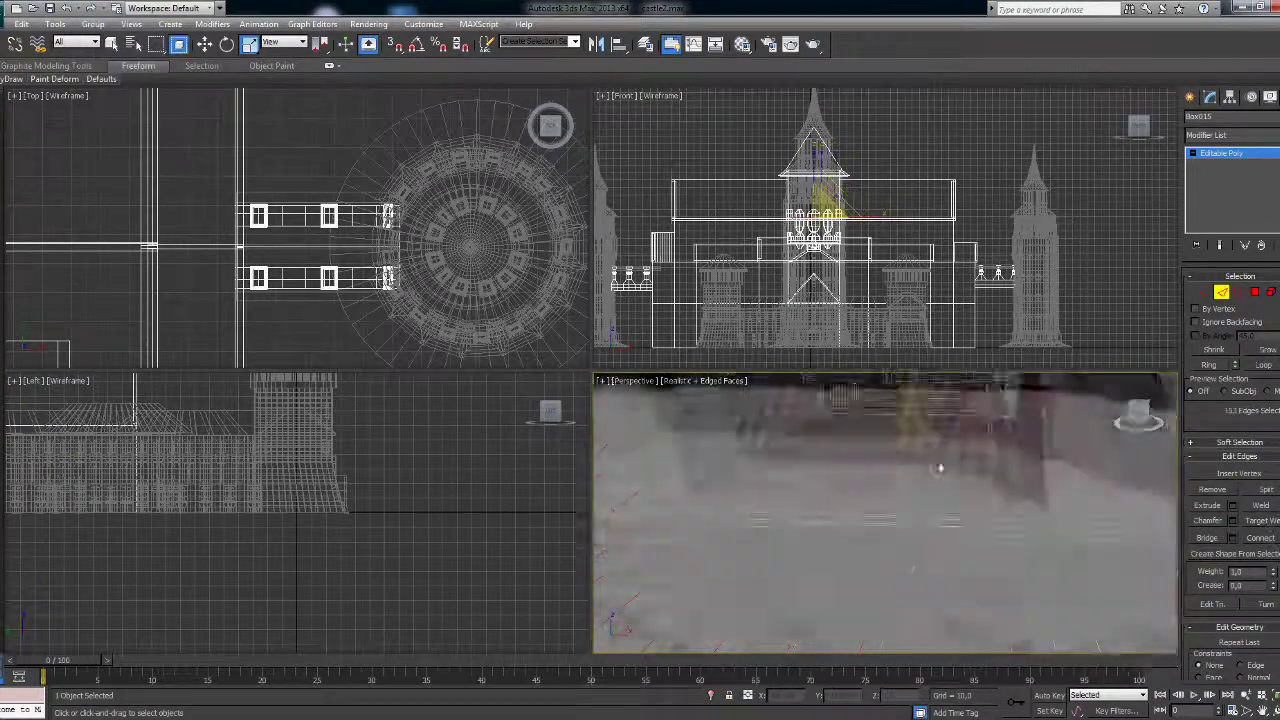
Extrude a strip of floor faces upward into a tall wall.
click(860, 460)
key(shift+e)
drag(860, 460, 900, 400)
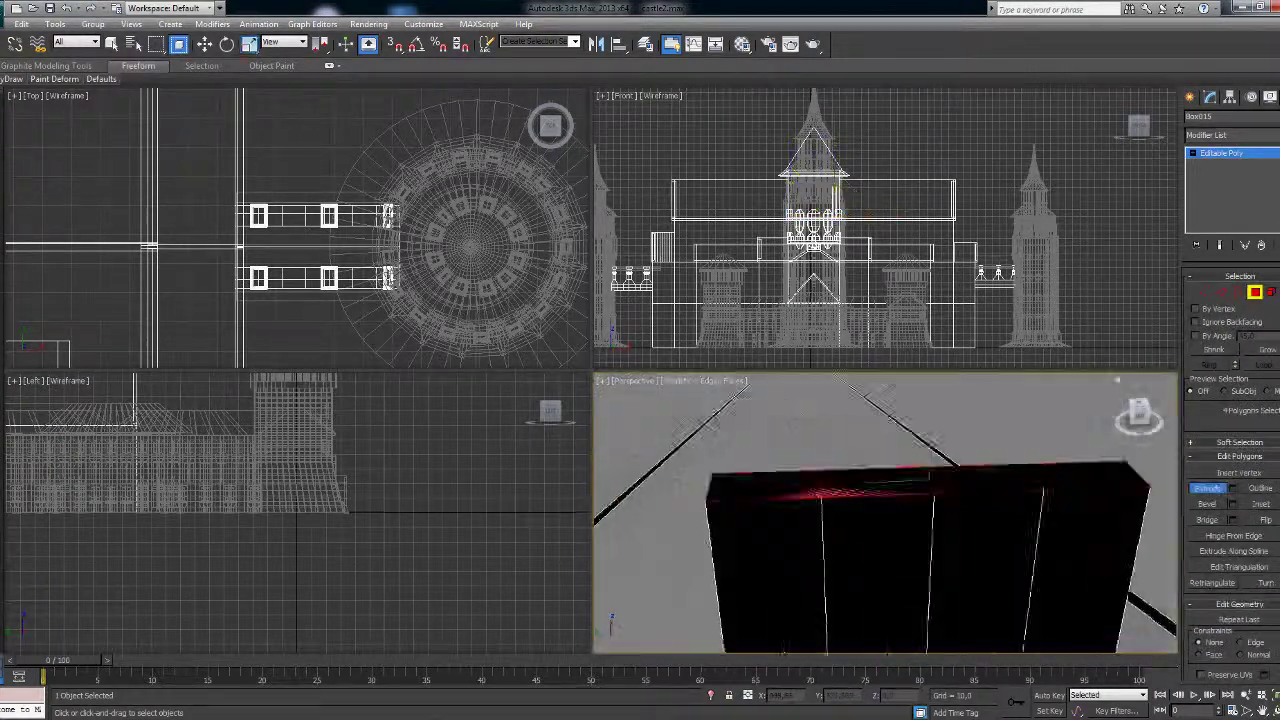
alt+middle_drag(900, 400, 945, 511)
mouse_move(905, 376)
alt+middle_down()
mouse_move(1013, 572)
mouse_move(912, 507)
alt+middle_up()
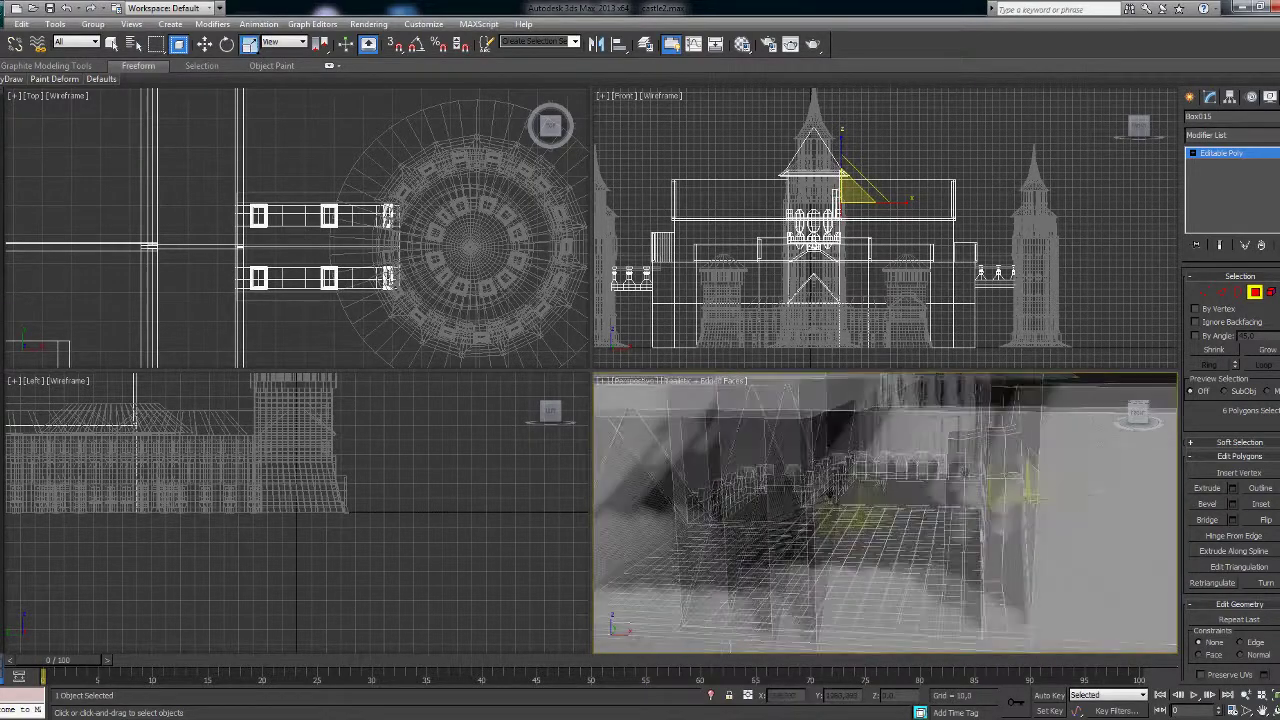
Try another extrusion and an inset on the new wall's faces.
key(shift+e)
mouse_move(836, 493)
alt+middle_down()
mouse_move(898, 645)
mouse_move(745, 455)
alt+middle_up()
key(shift+ctrl+i)
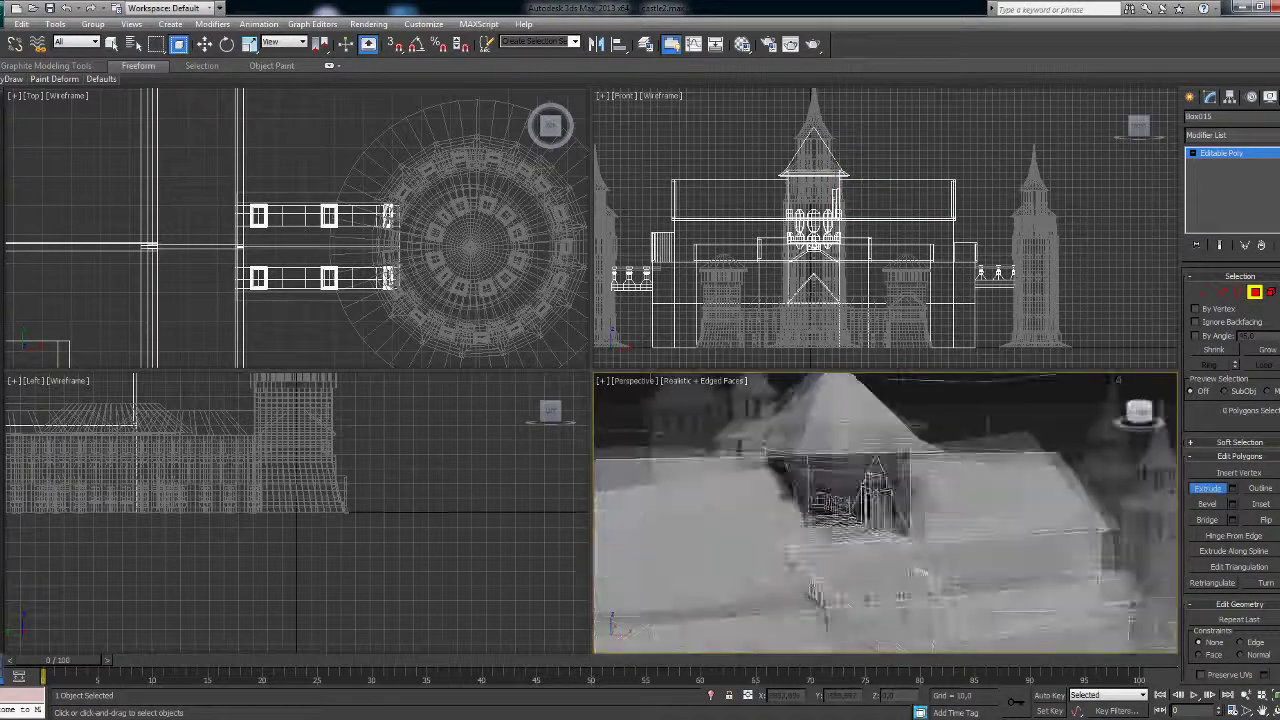
key(shift+e)
Draw a flat box as the column base.
click(1214, 186)
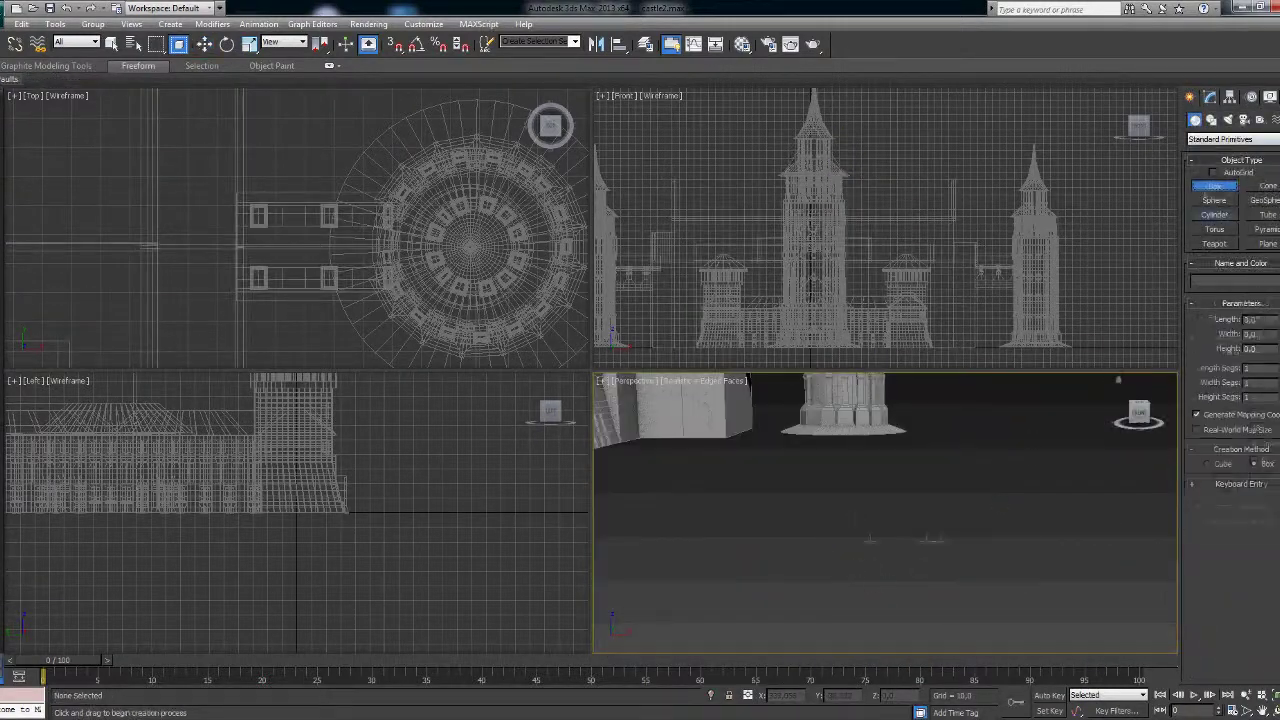
drag(814, 560, 898, 582)
click(898, 578)
alt+middle_drag(898, 578, 860, 540)
Draw a cylinder on top of the box base.
click(1214, 214)
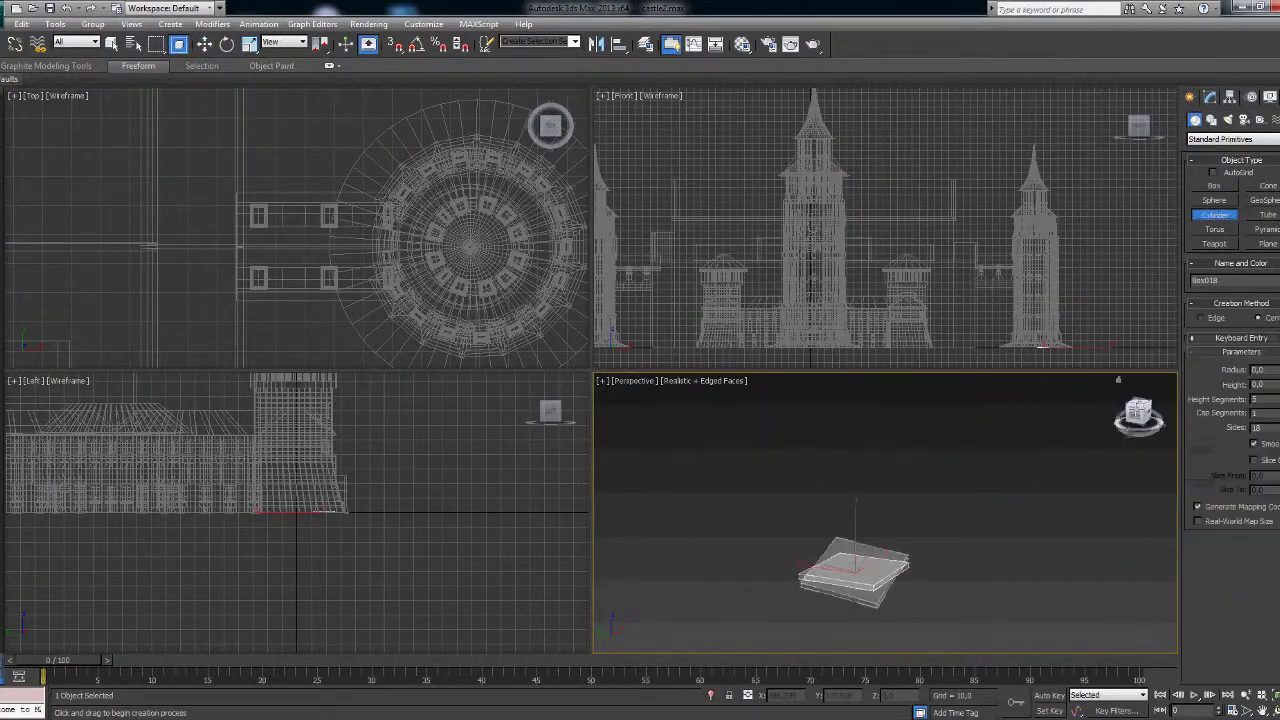
scroll(870, 520, up, 5)
drag(852, 474, 877, 497)
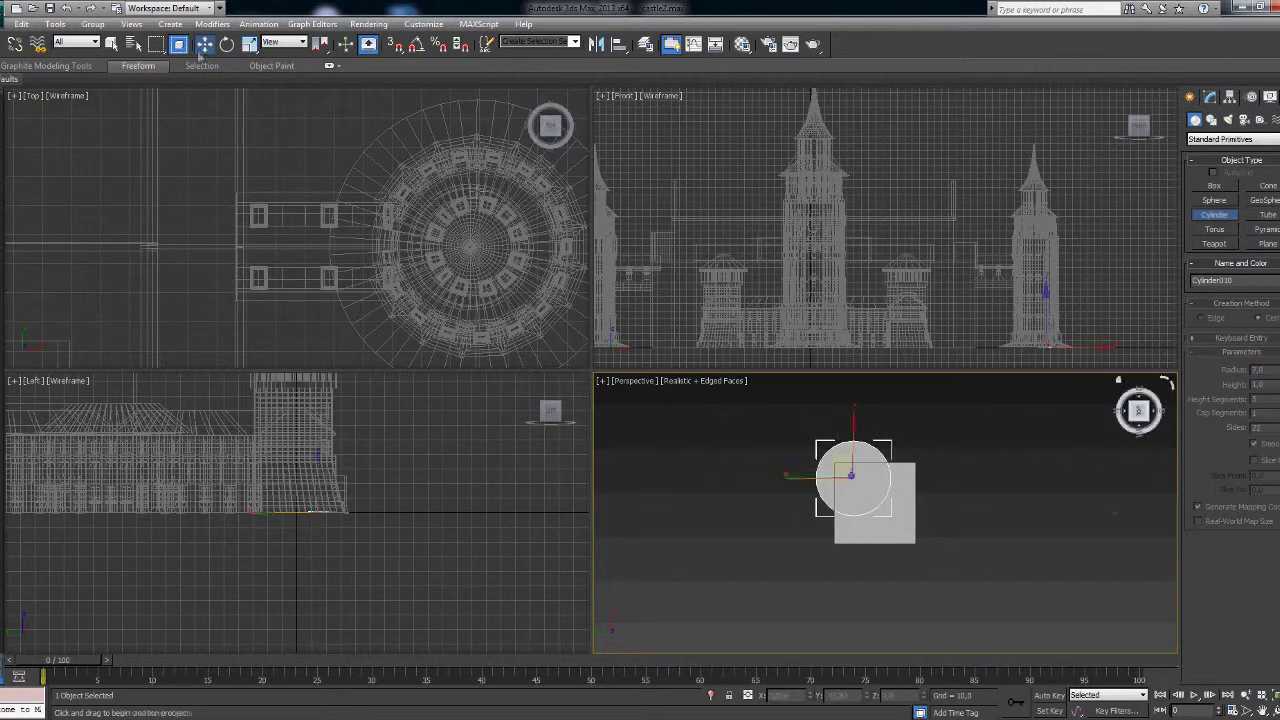
key(w)
alt+middle_drag(835, 515, 860, 500)
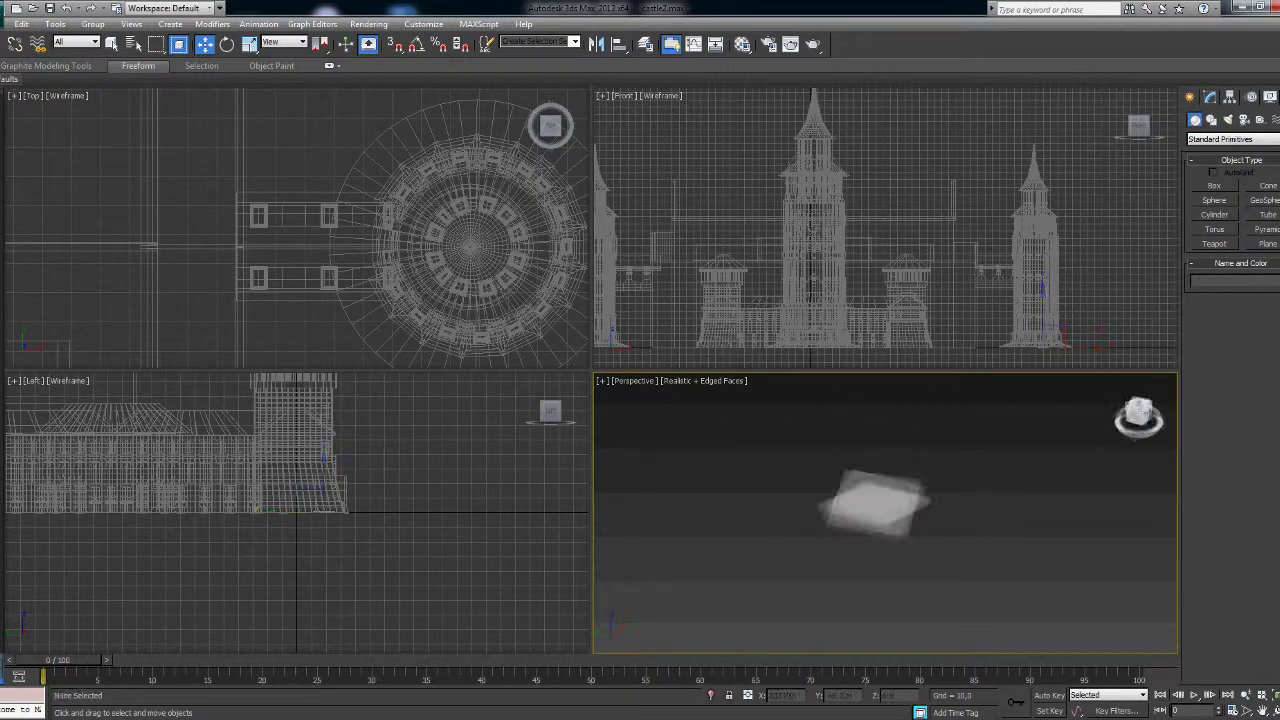
Extrude the cylinder's top face into a tall column, then undo it.
click(1209, 96)
click(1255, 291)
click(850, 440)
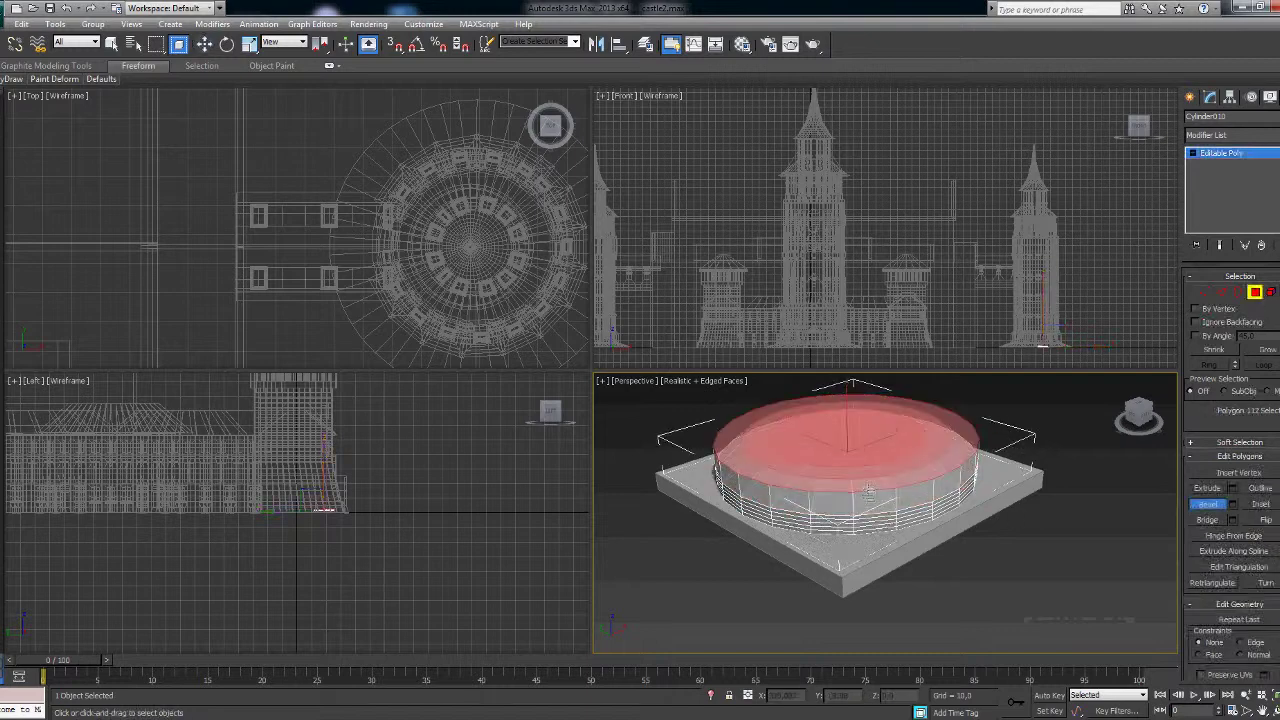
scroll(850, 460, down, 5)
click(1207, 487)
drag(888, 530, 884, 390)
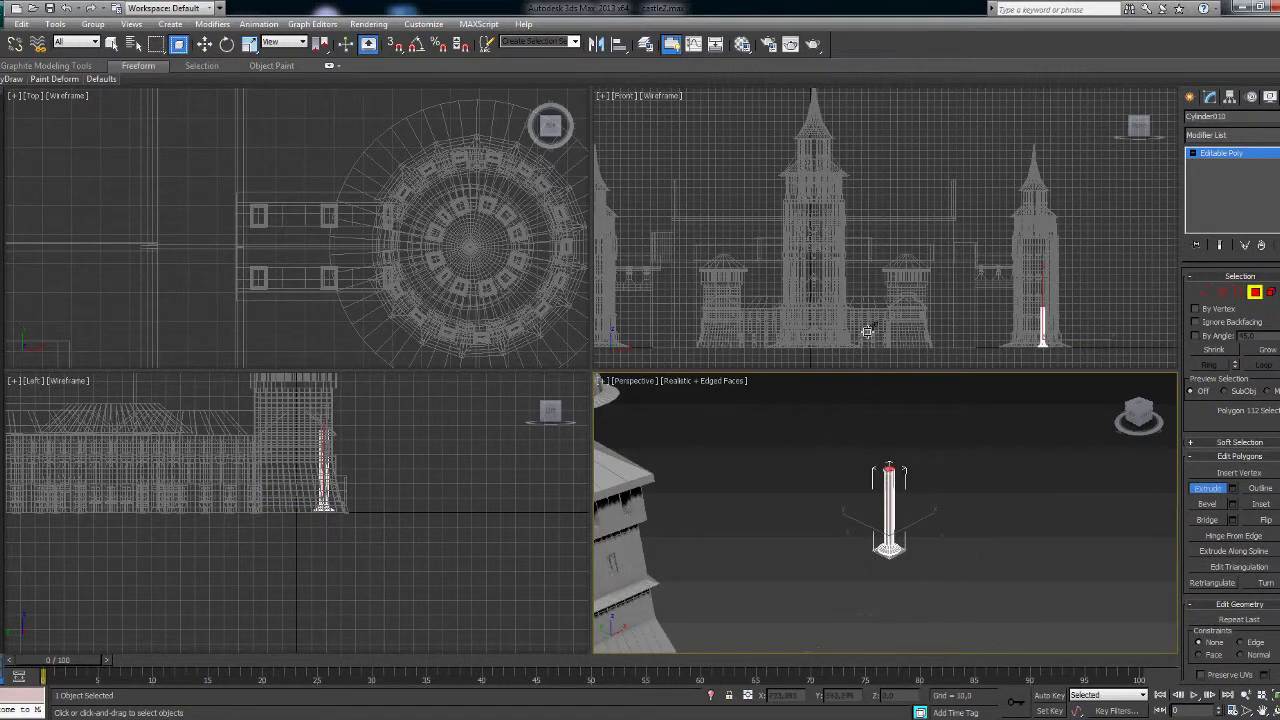
key(z)
Bevel the cylinder's top face into a tall shaft with a flared cap.
click(1207, 503)
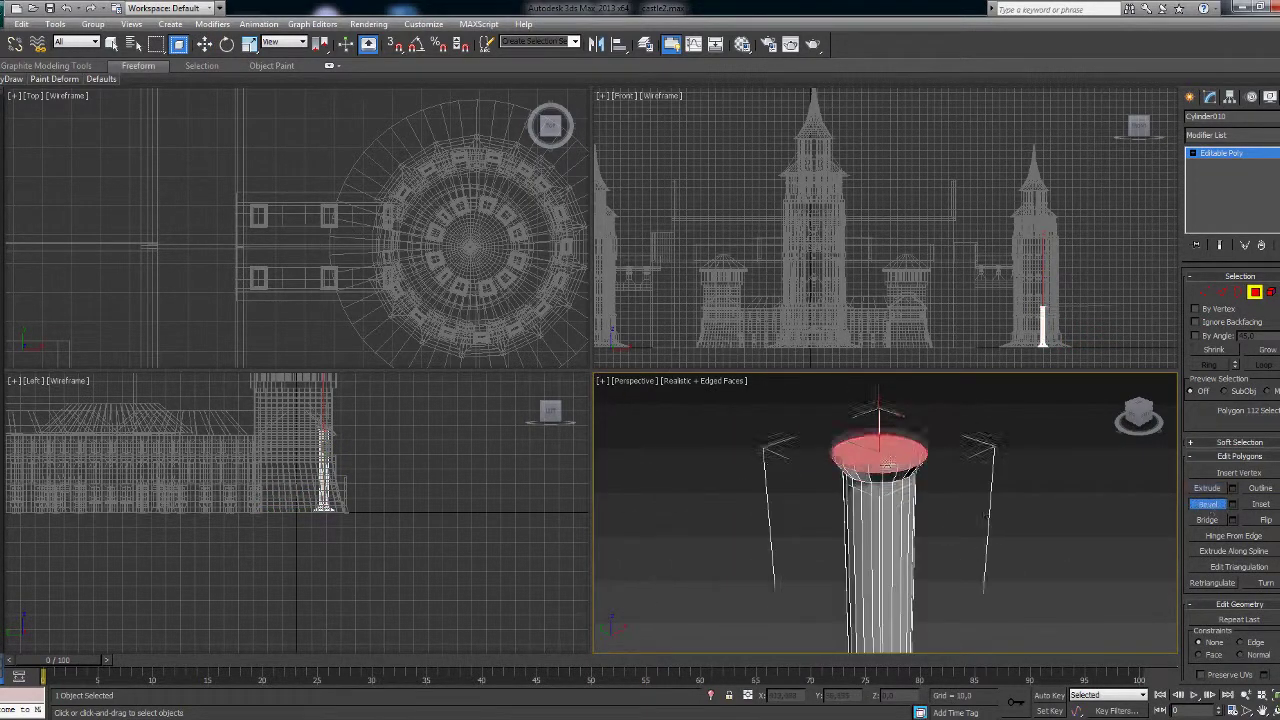
key(ctrl+z)
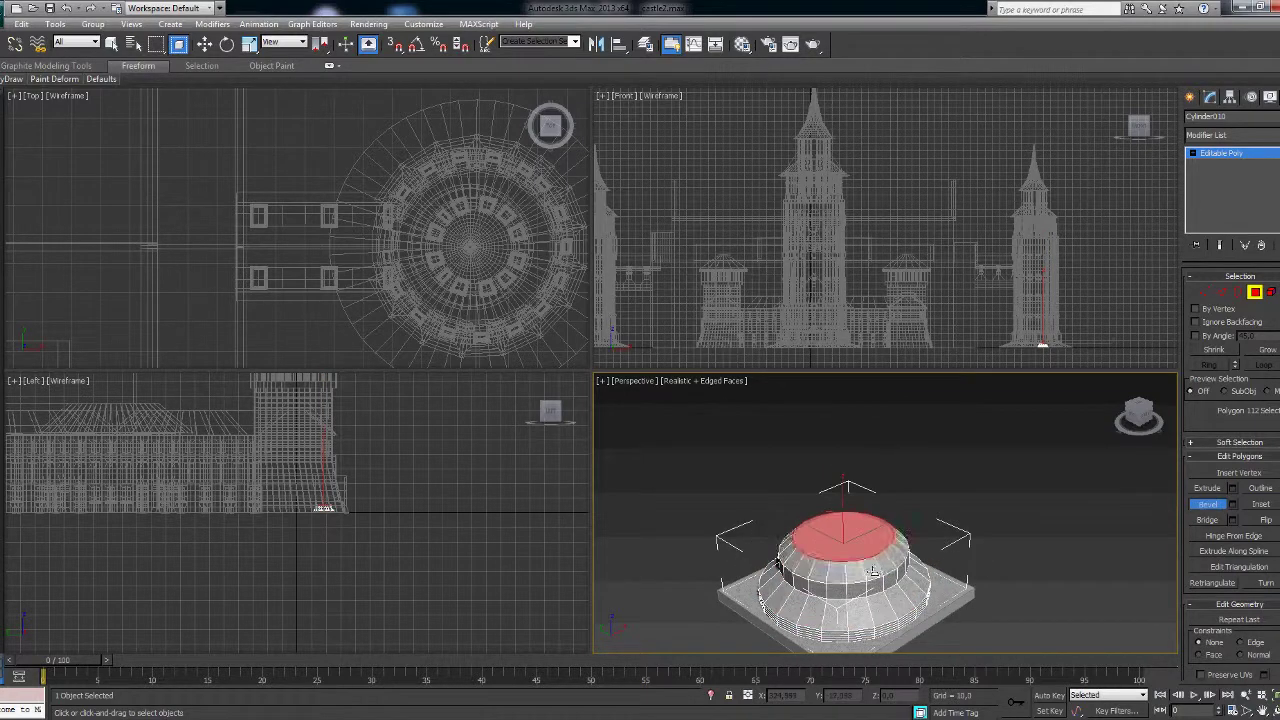
drag(846, 606, 1094, 420)
scroll(1094, 420, down, 3)
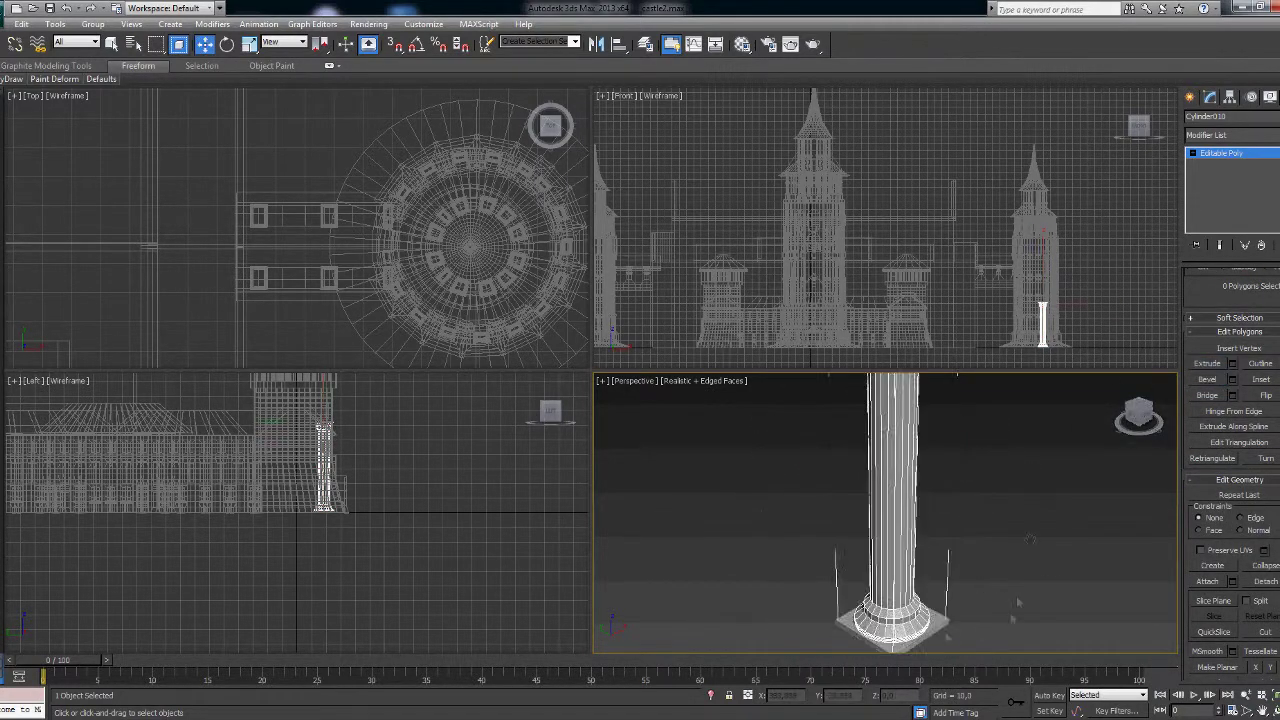
key(w)
click(955, 601)
scroll(900, 443, down, 5)
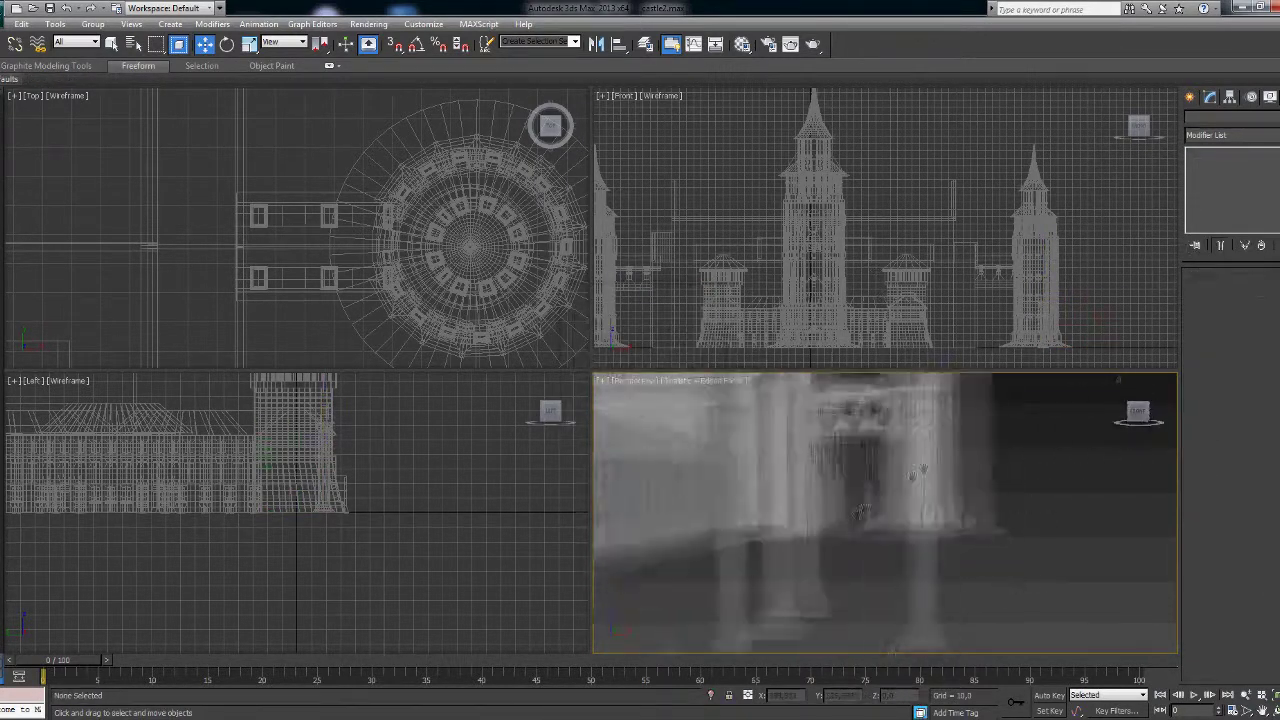
Select the column and its base, then move and scale them into the tower opening.
click(872, 575)
ctrl+click(826, 617)
right_click(866, 515)
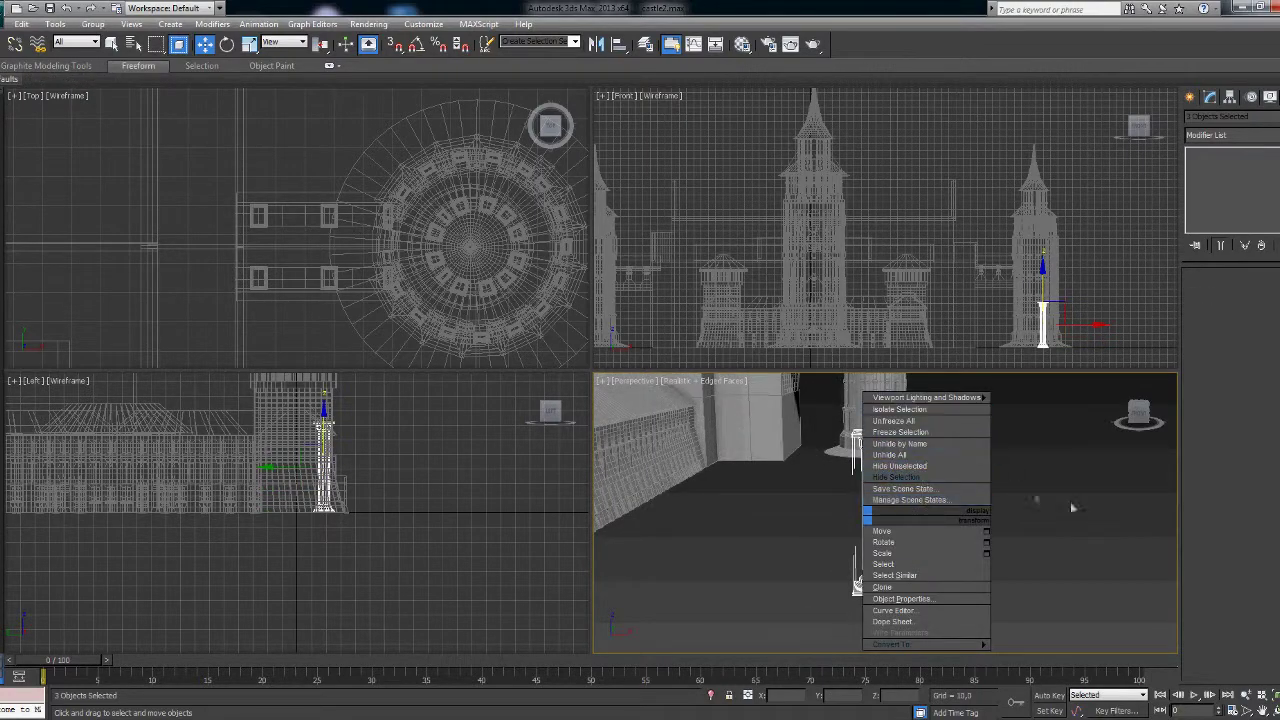
click(882, 531)
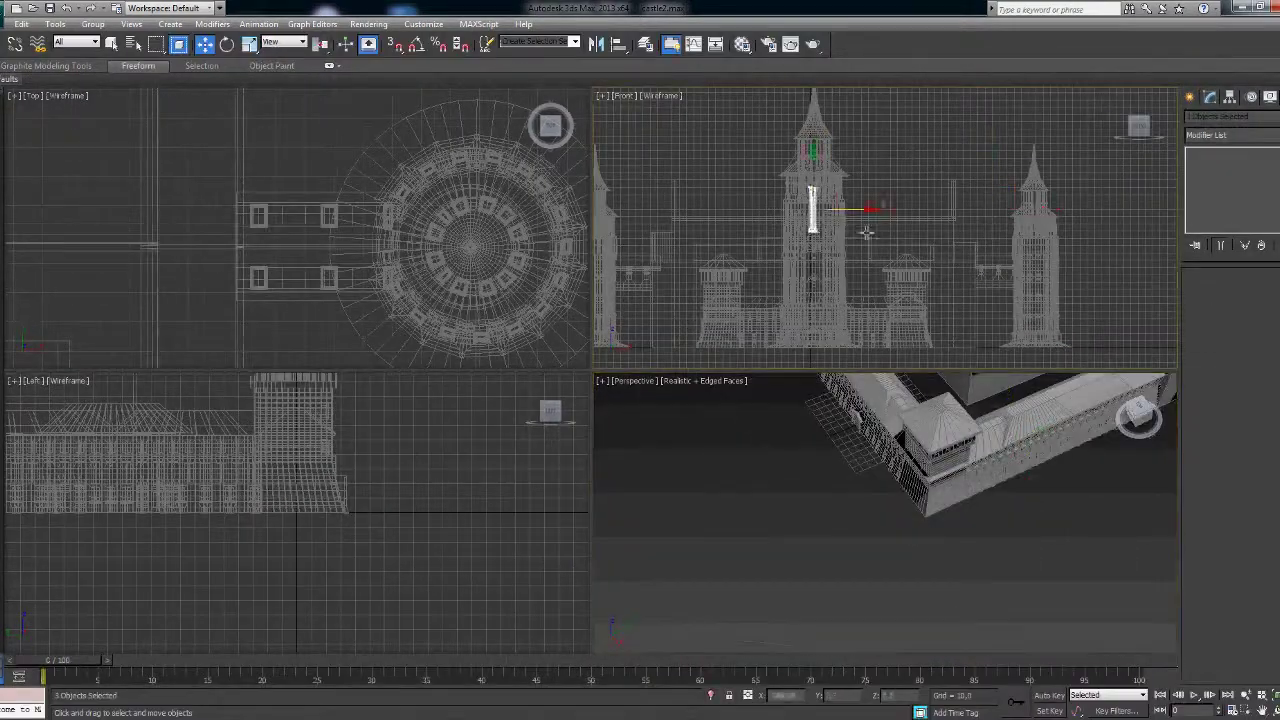
key(z)
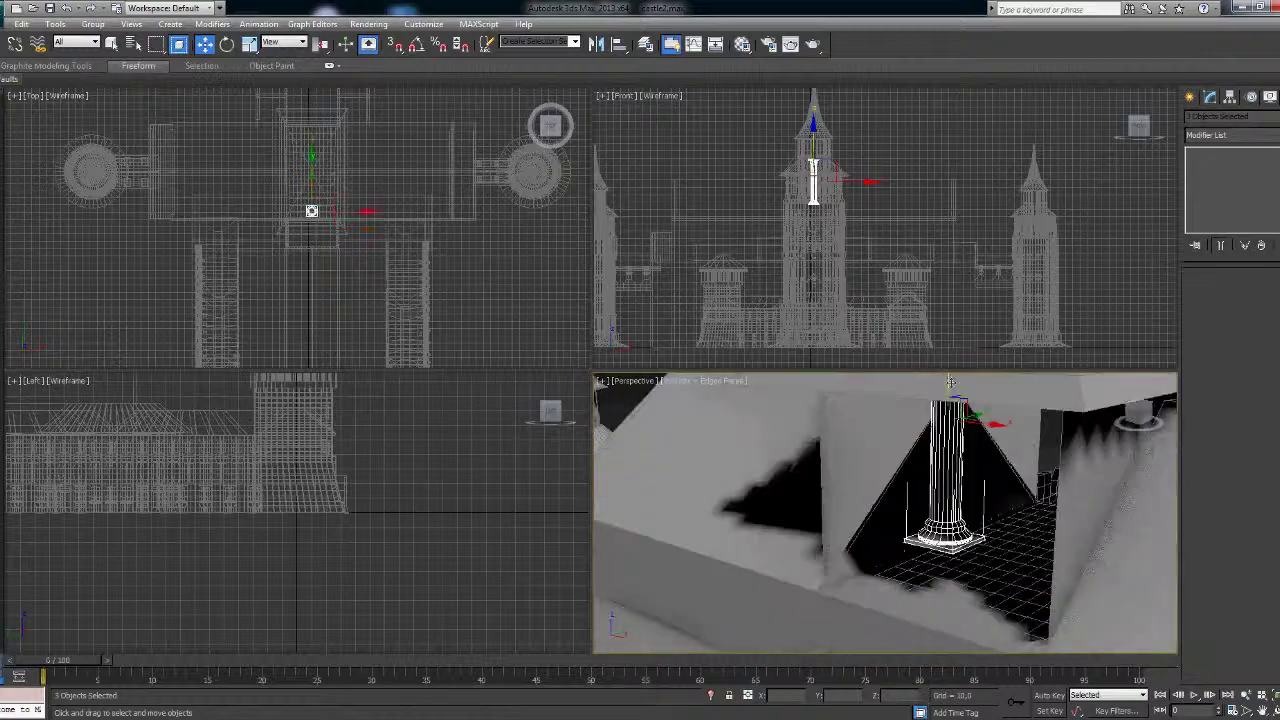
alt+middle_drag(950, 382, 900, 470)
key(r)
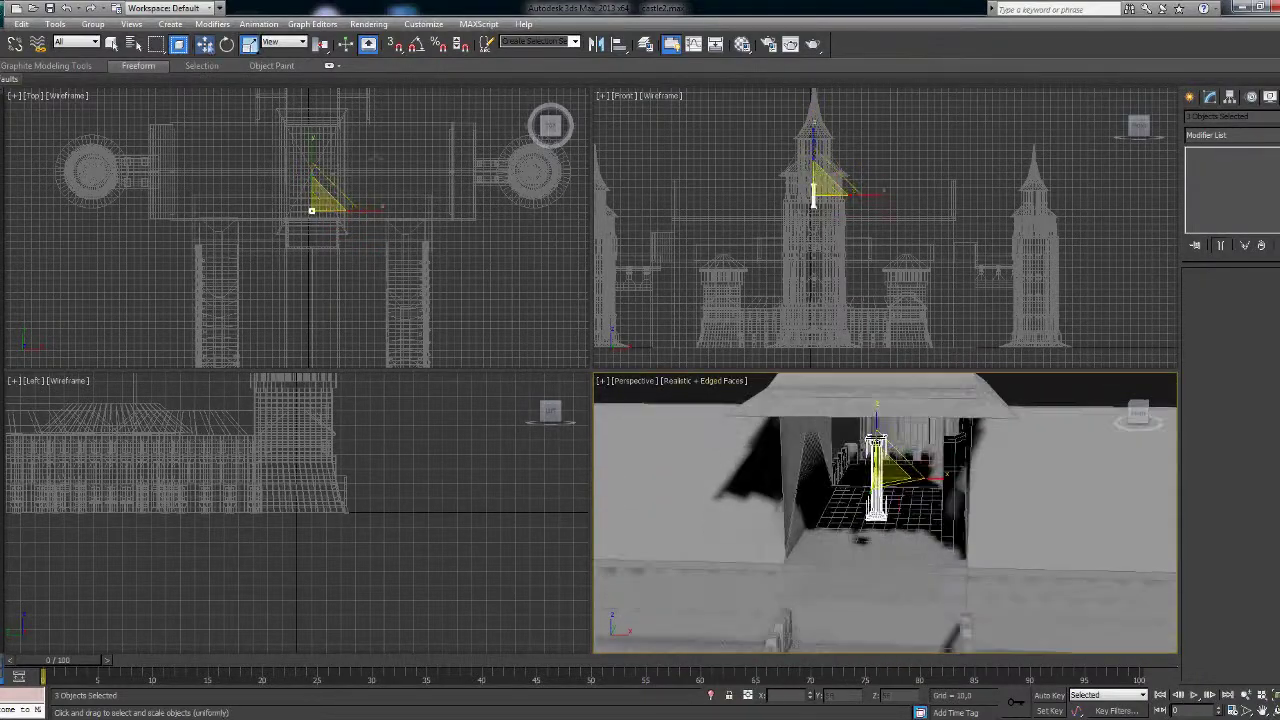
key(w)
alt+middle_drag(885, 515, 820, 470)
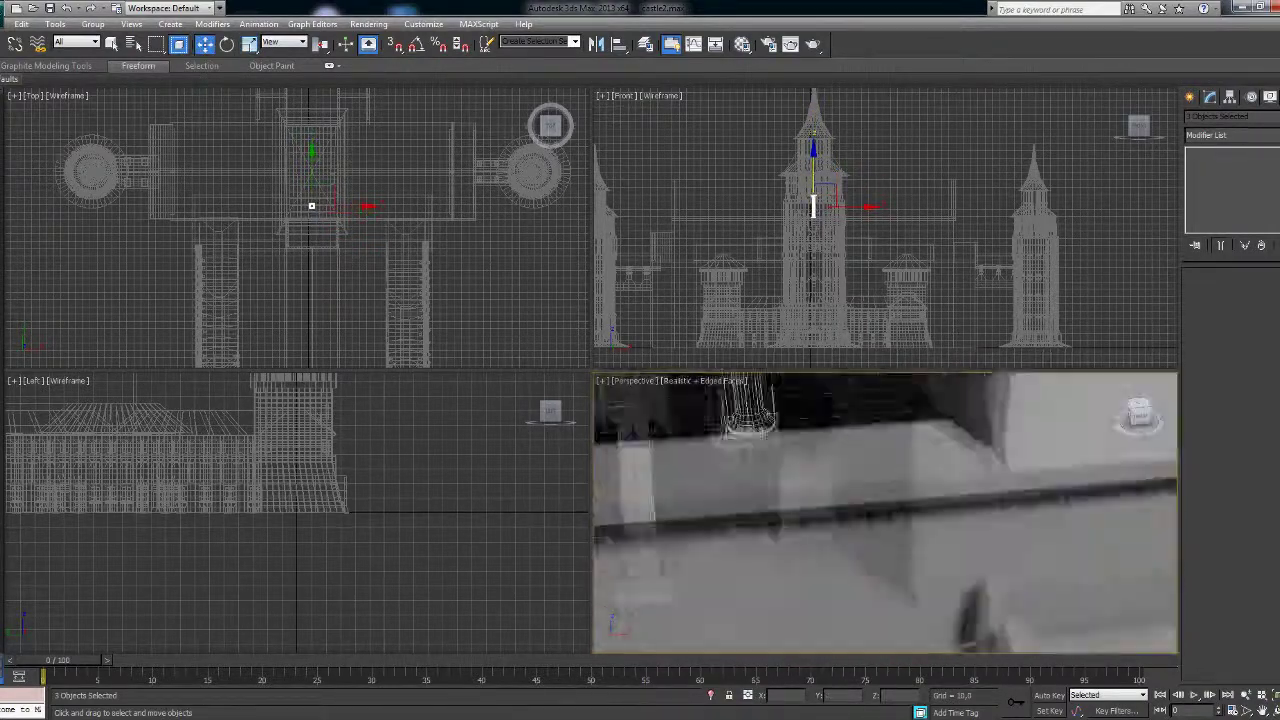
Select the strip of 12 wall faces above the opening for extrusion.
click(1043, 514)
key(4)
shift+click(900, 534)
mouse_move(900, 534)
alt+middle_down()
mouse_move(914, 543)
mouse_move(900, 500)
mouse_move(828, 541)
alt+middle_up()
key(shift+e)
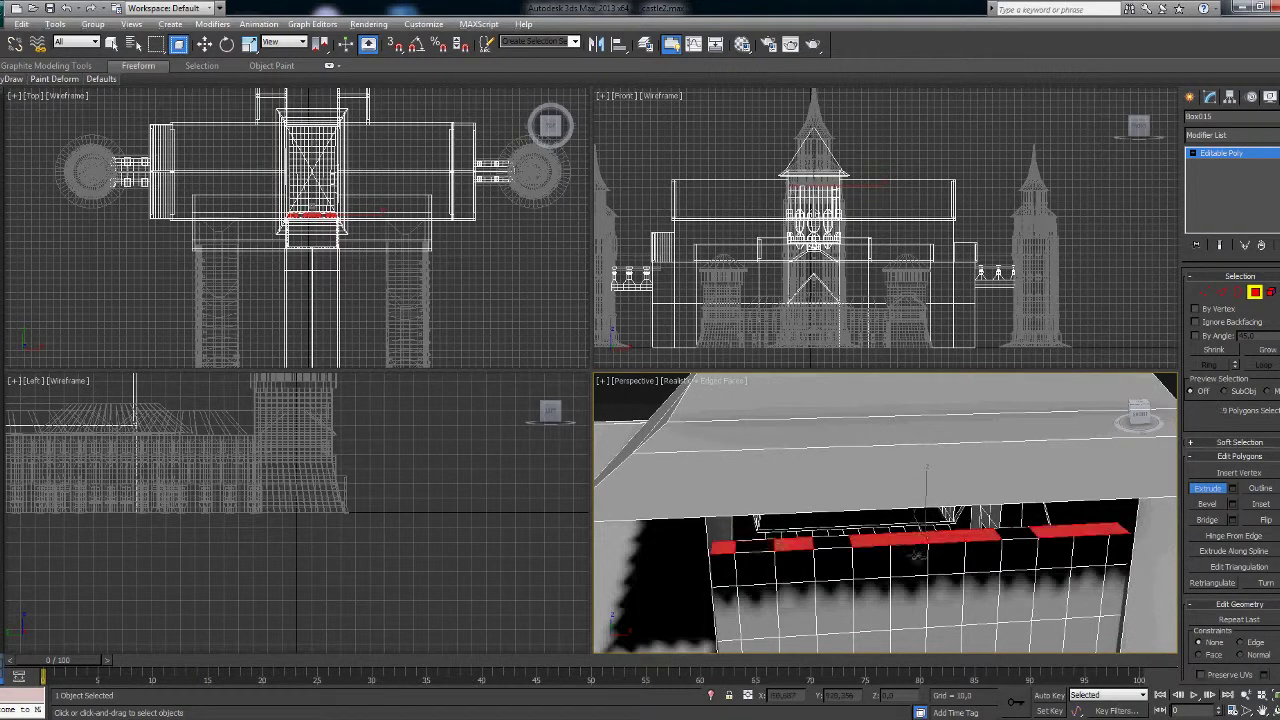
Select three edges of the opening and a face beside it on the wall.
mouse_move(984, 438)
alt+middle_down()
mouse_move(835, 470)
mouse_move(1148, 495)
mouse_move(940, 508)
mouse_move(1163, 427)
alt+middle_up()
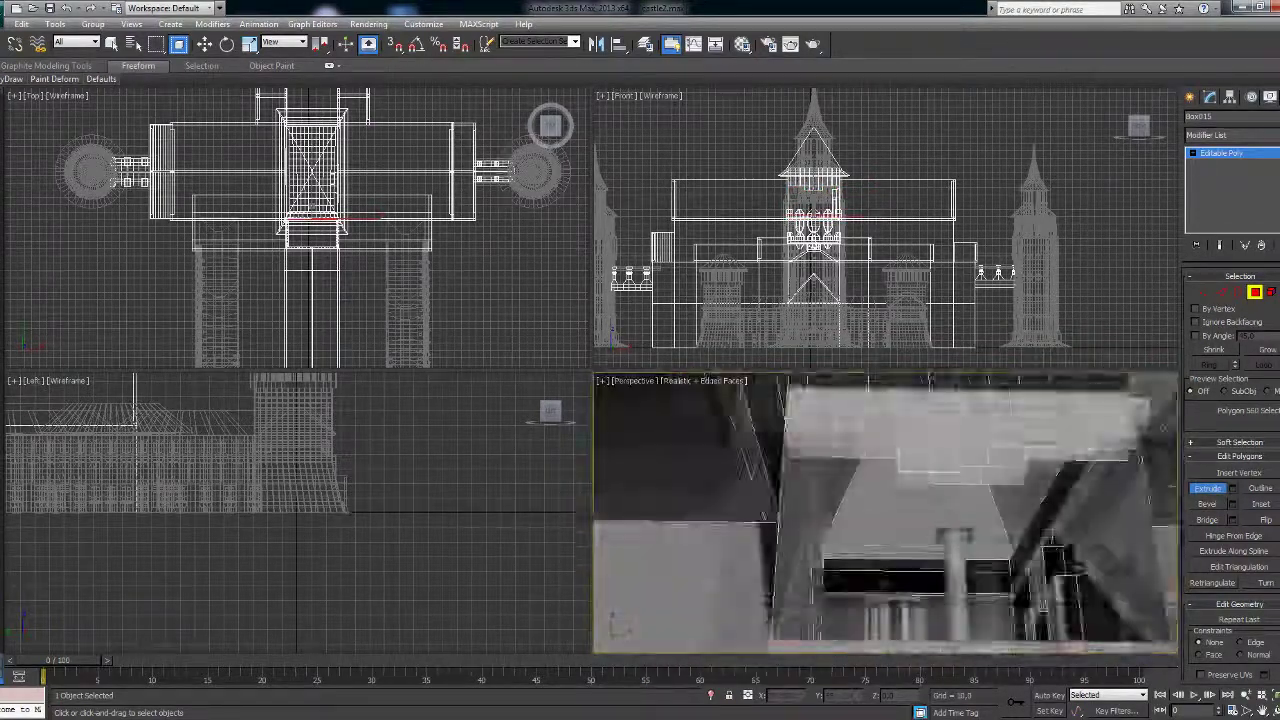
key(2)
mouse_move(1163, 427)
alt+middle_down()
mouse_move(981, 521)
mouse_move(990, 515)
mouse_move(980, 548)
mouse_move(918, 626)
alt+middle_up()
key(4)
click(990, 515)
Select and move wall edges along the opening to close the gaps.
key(w)
key(2)
click(980, 548)
click(1056, 549)
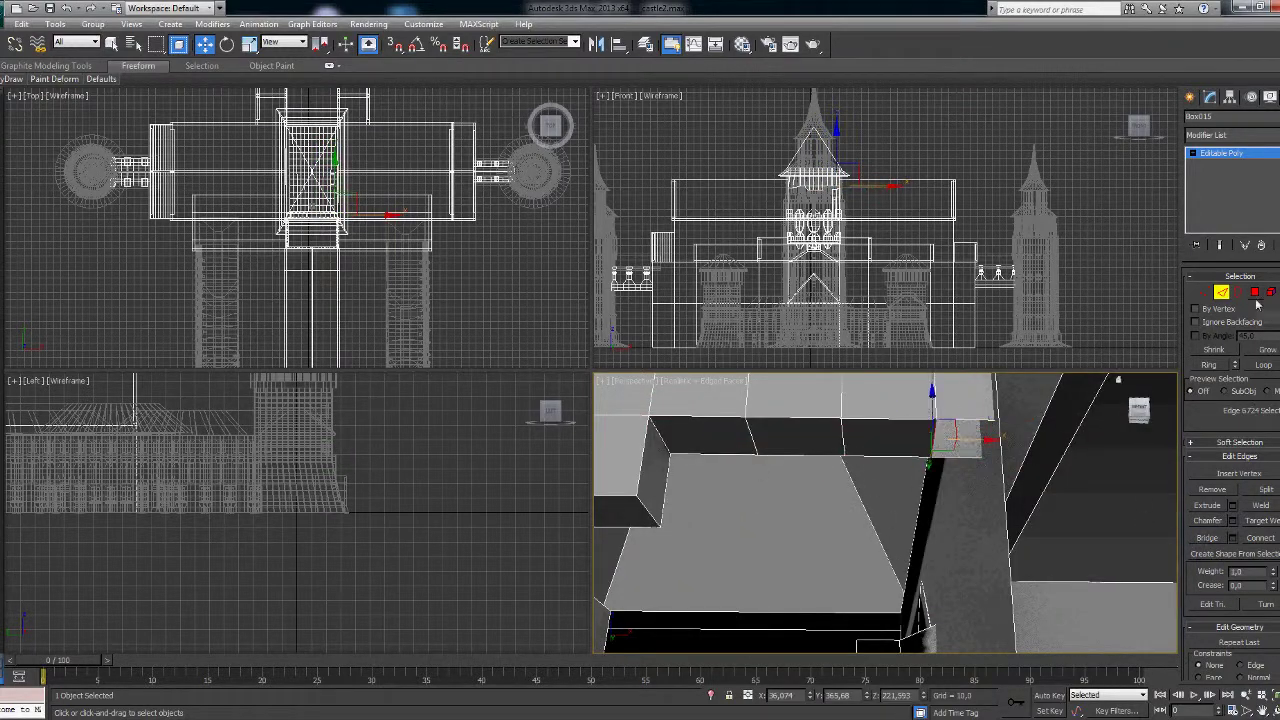
mouse_move(900, 520)
alt+middle_down()
mouse_move(1008, 488)
mouse_move(1012, 508)
alt+middle_up()
click(980, 492)
key(4)
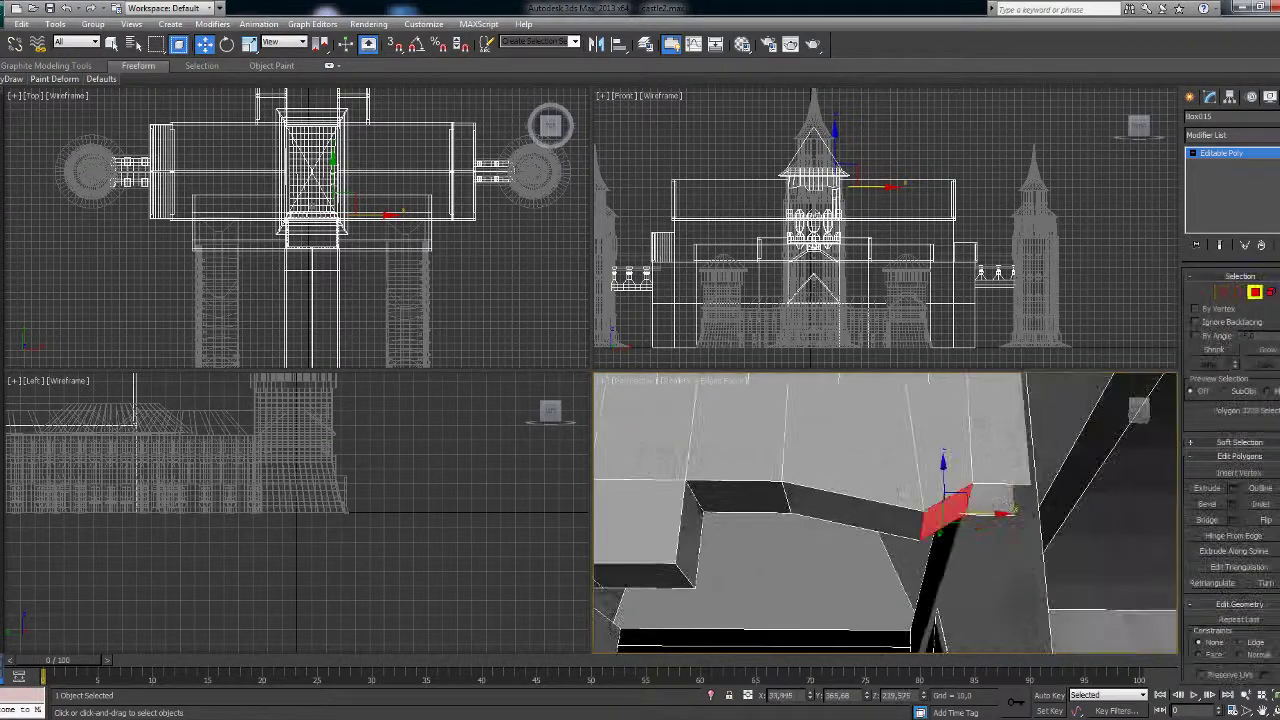
Adjust one more wall edge, then reselect the column at object level.
alt+middle_drag(1172, 519, 900, 520)
key(2)
click(962, 522)
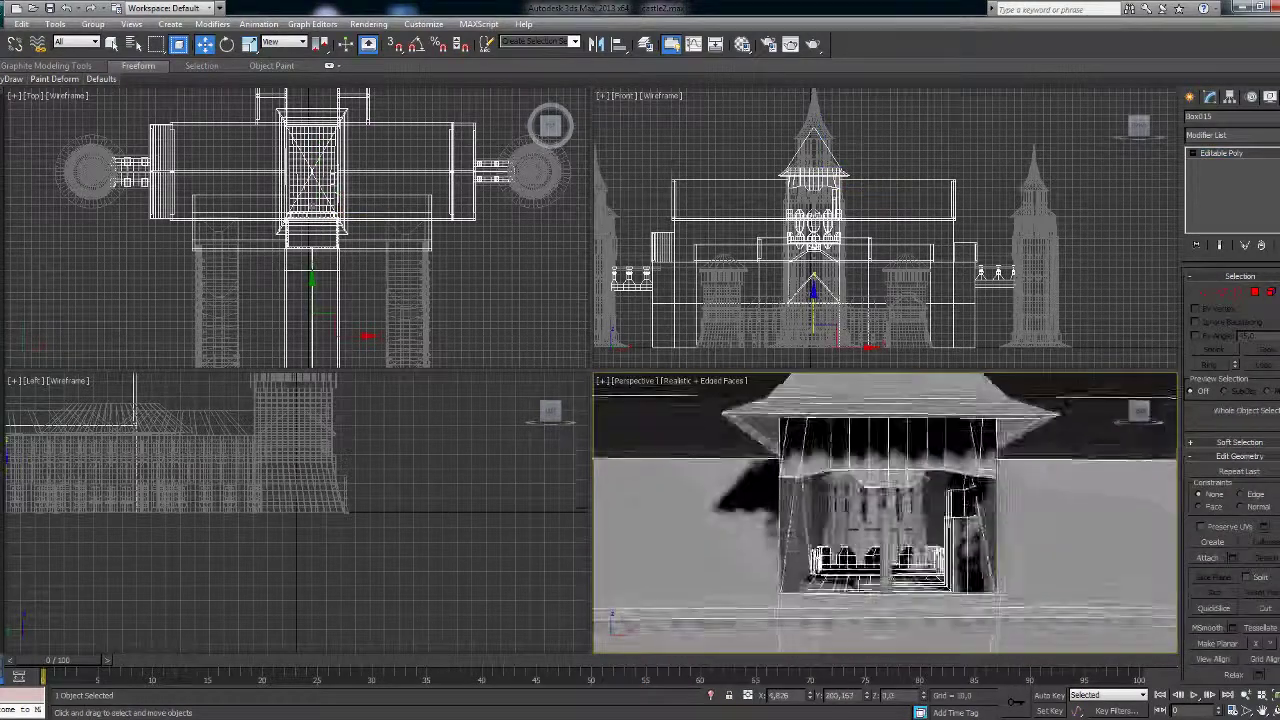
click(900, 560)
key(z)
alt+middle_drag(1118, 380, 1205, 440)
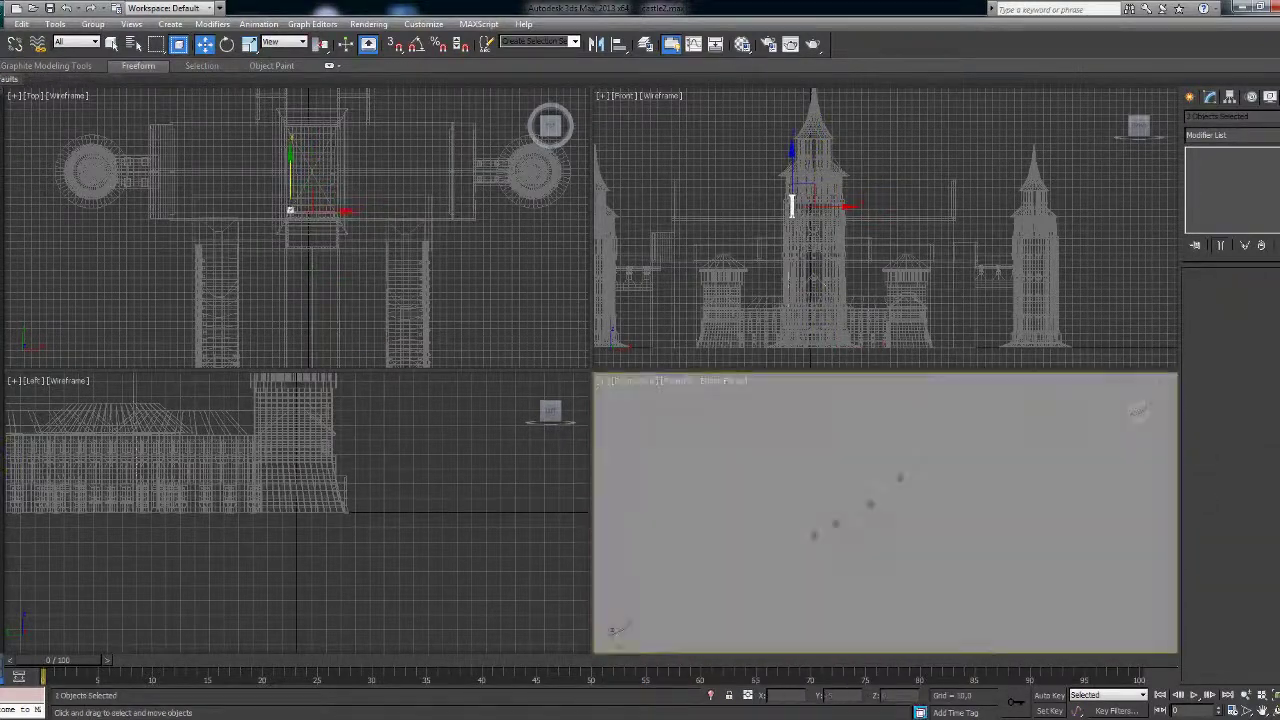
Shift the column left toward the opening's edge.
alt+middle_drag(790, 625, 855, 577)
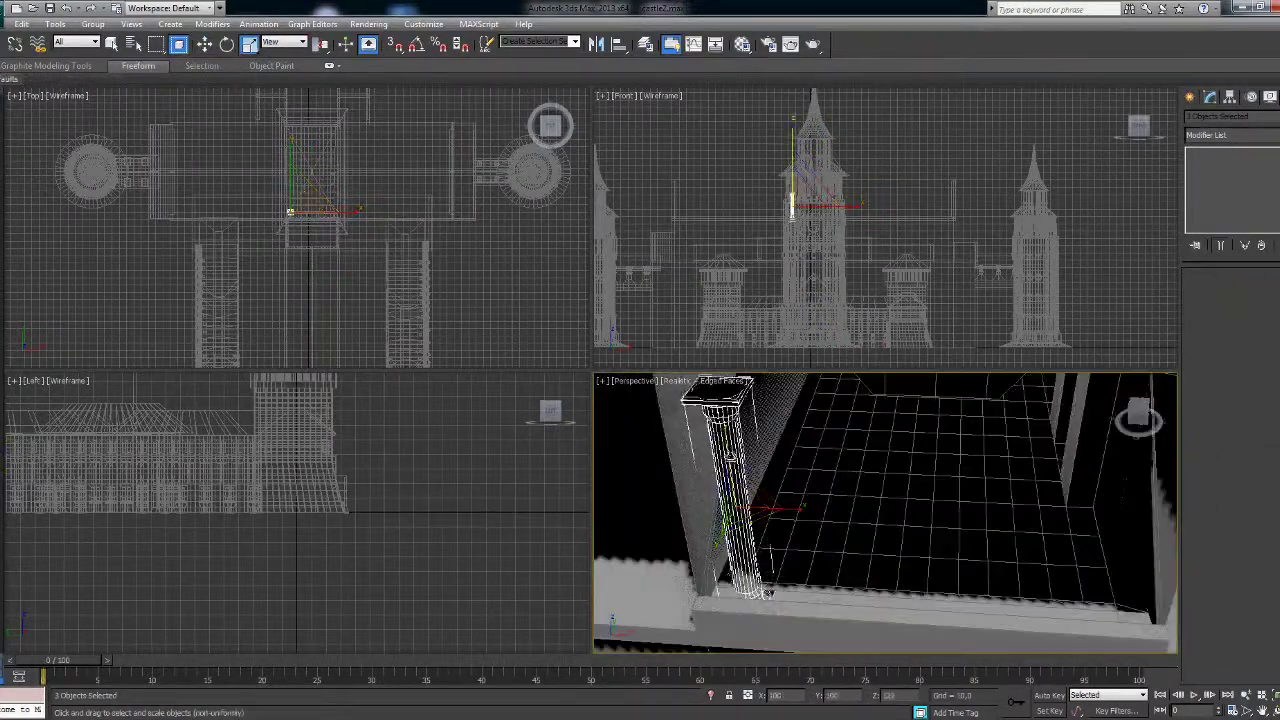
key(w)
drag(855, 577, 832, 588)
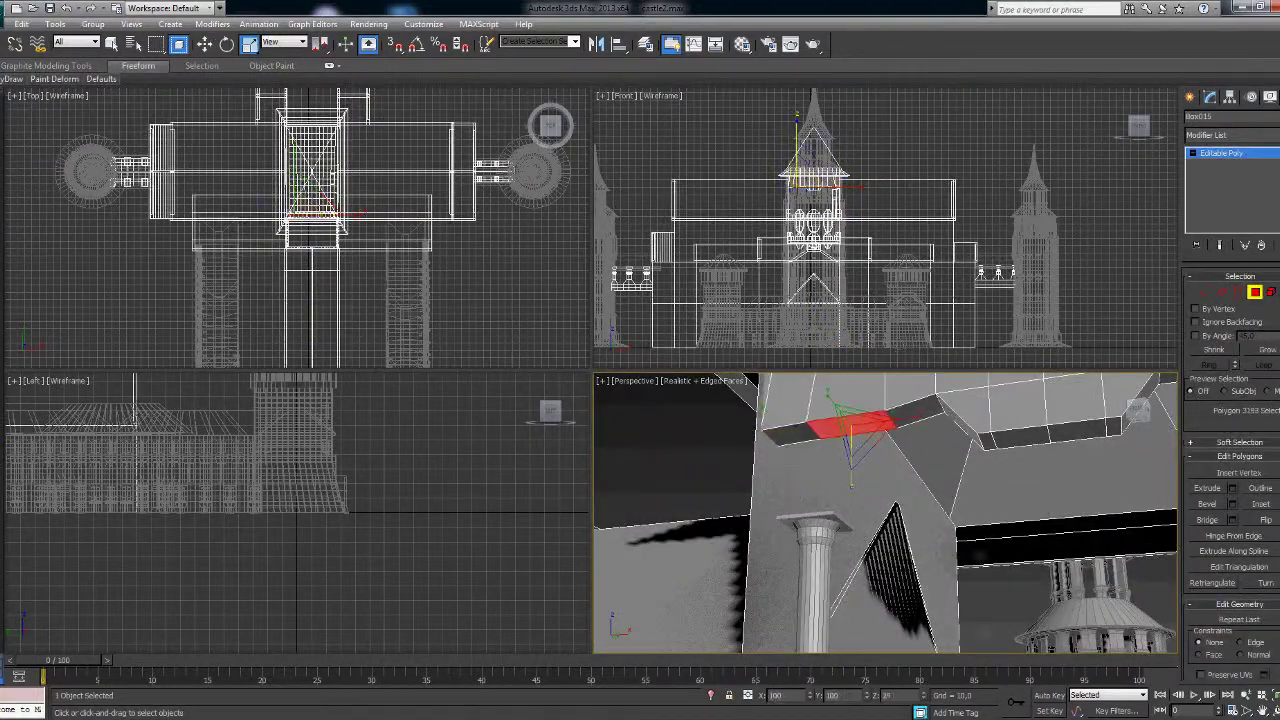
alt+middle_drag(885, 515, 930, 540)
click(985, 503)
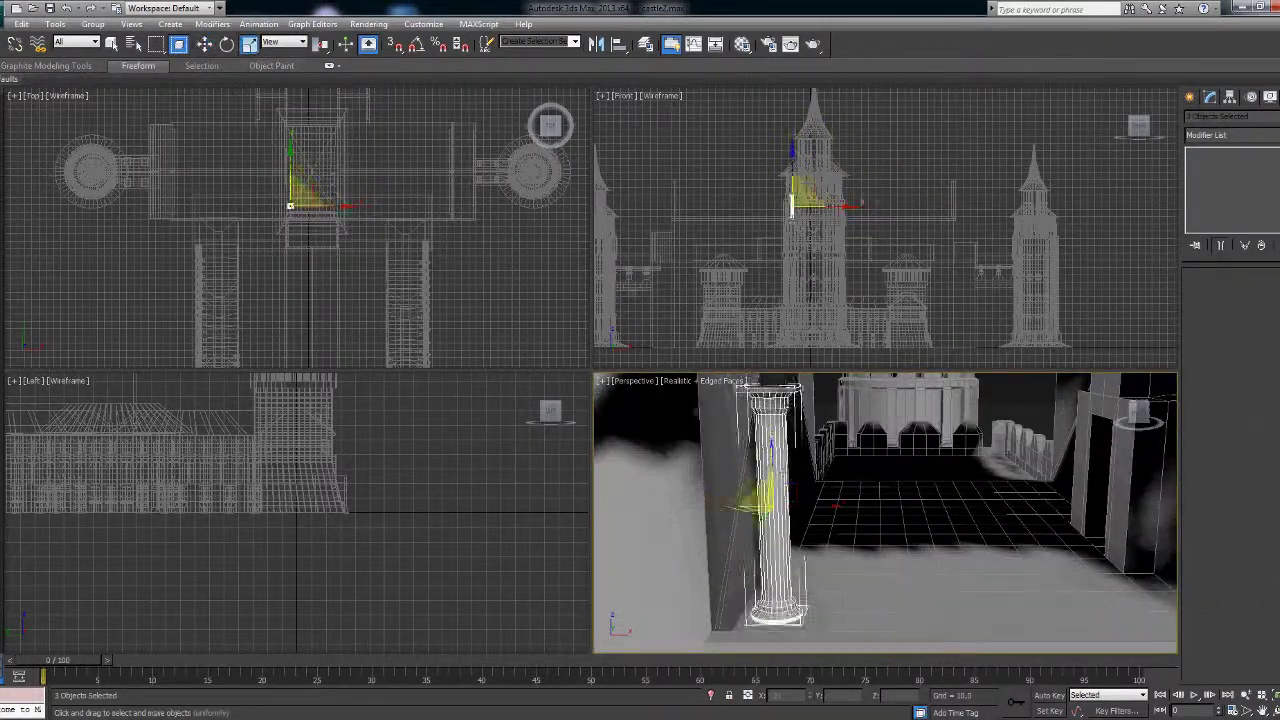
Clone the column across the opening into a row of six columns.
key(w)
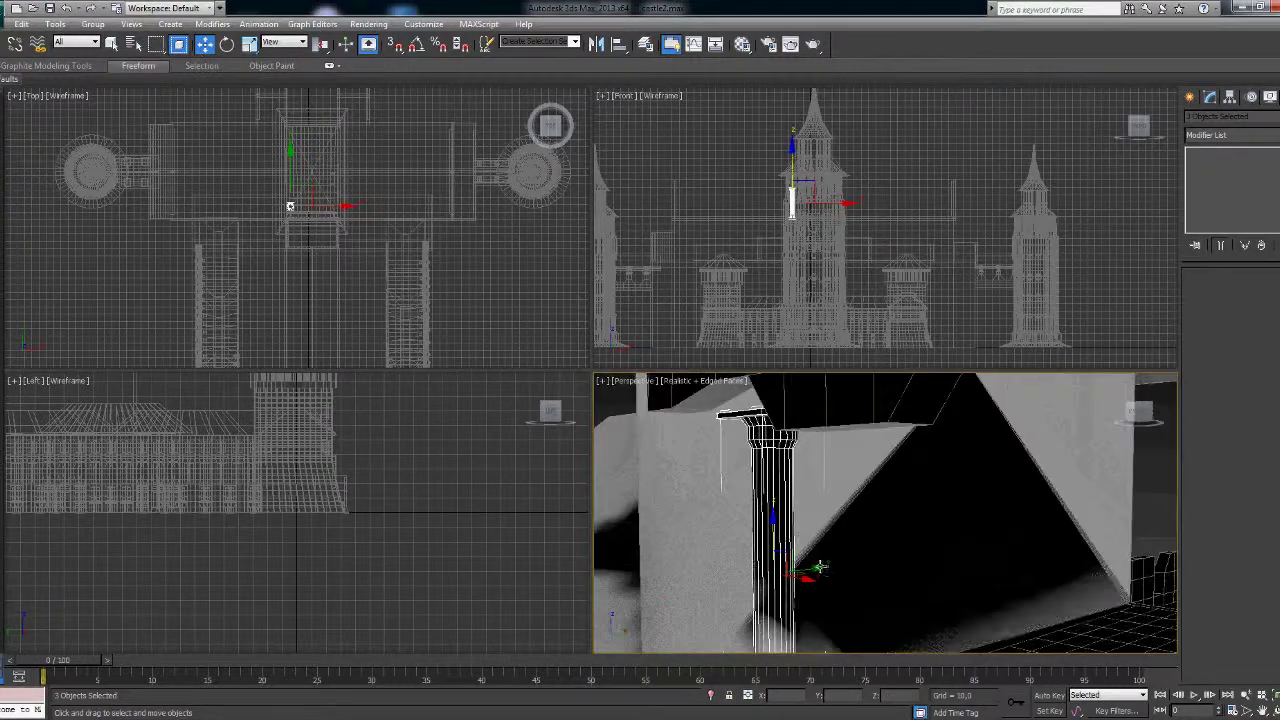
mouse_move(818, 567)
mouse_down()
mouse_move(985, 525)
mouse_move(910, 525)
mouse_up()
key(Return)
middle_drag(780, 520, 884, 520)
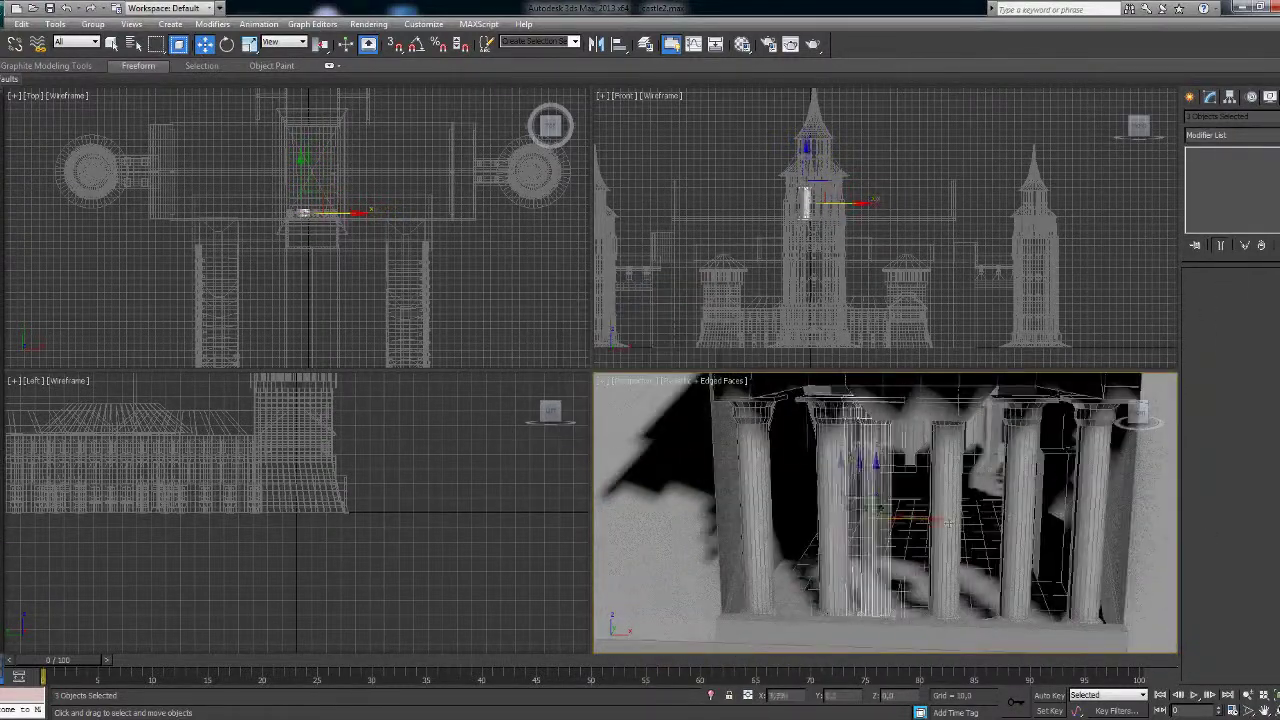
shift+drag(1146, 522, 1083, 521)
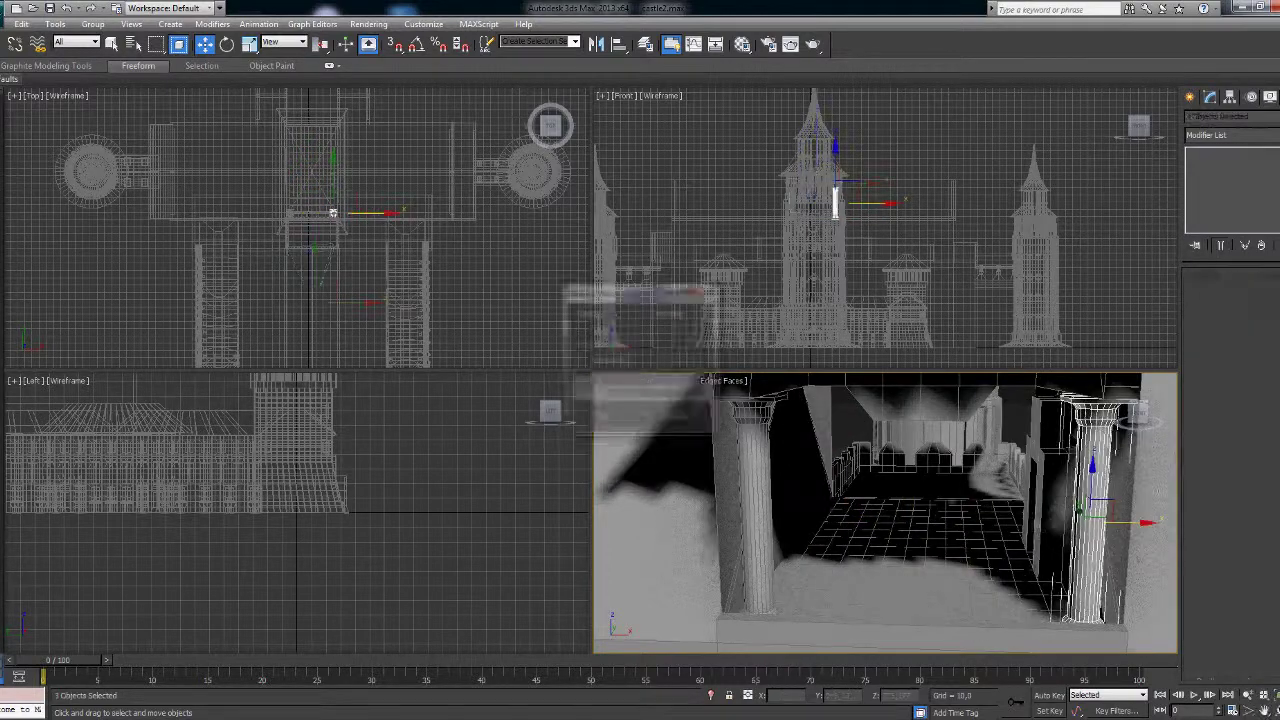
key(Return)
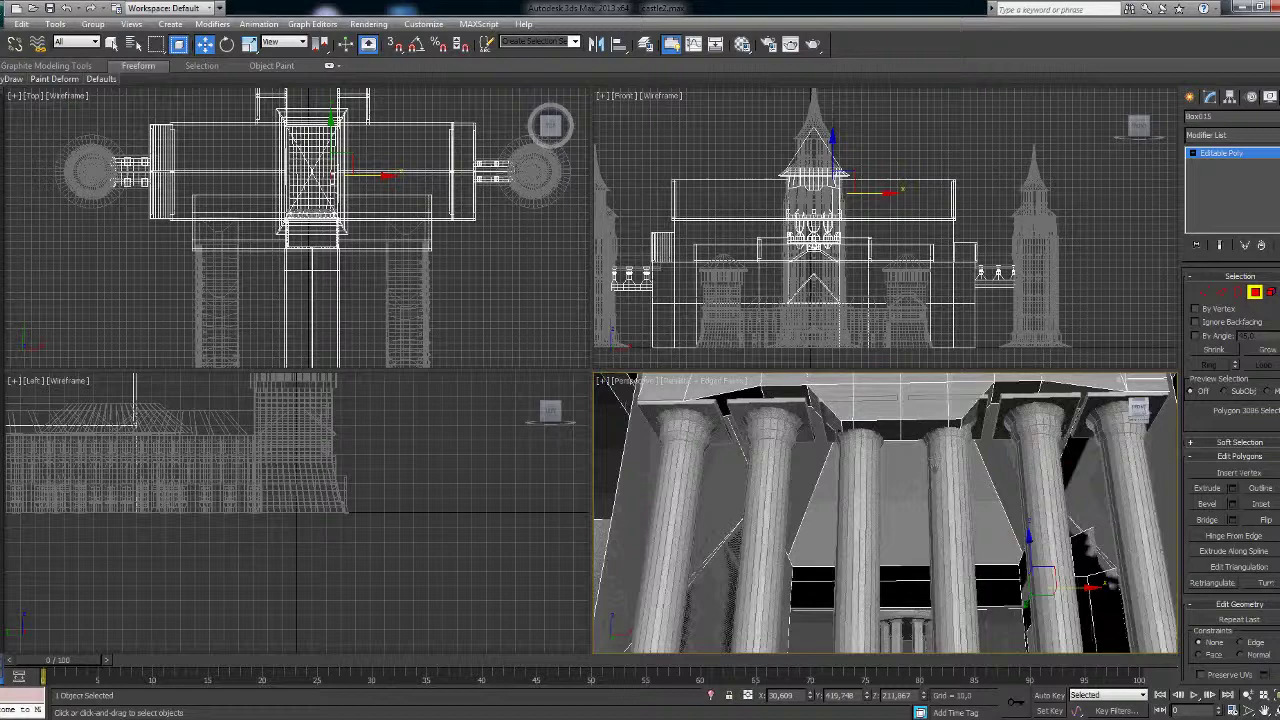
Pick the tower wall and bring up its editing options from the context menu.
click(880, 462)
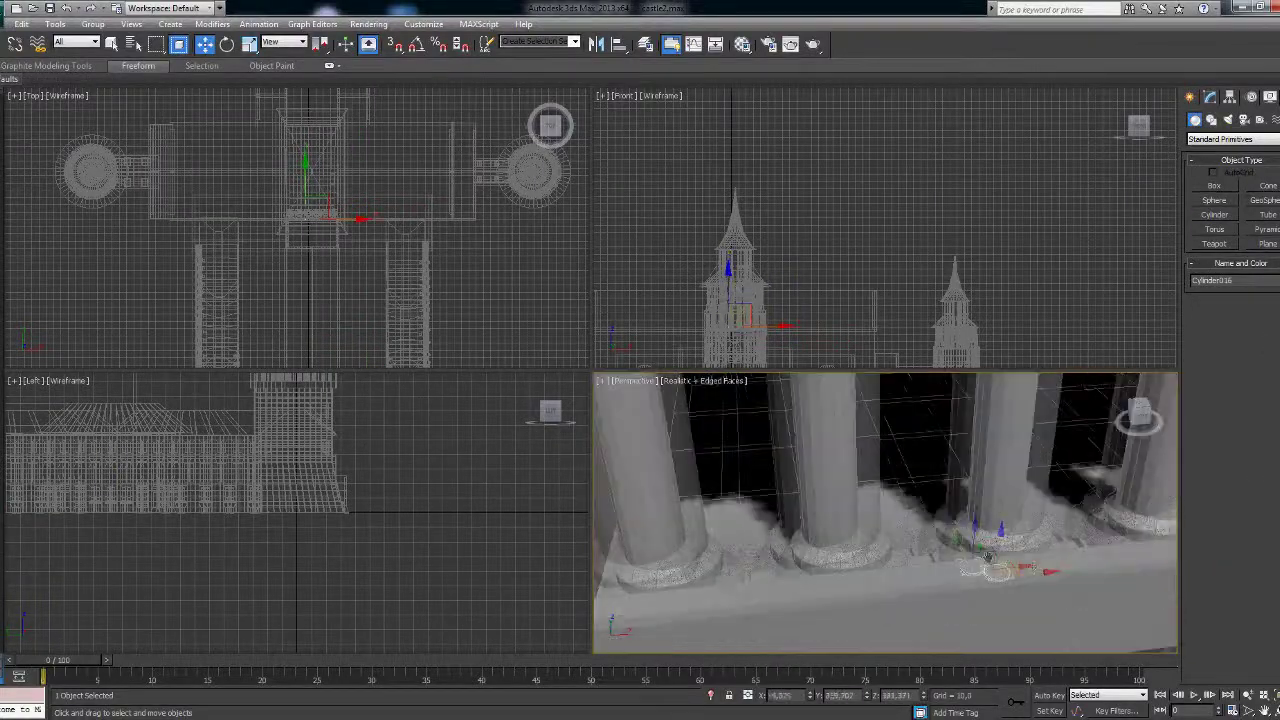
right_click(988, 556)
click(1000, 688)
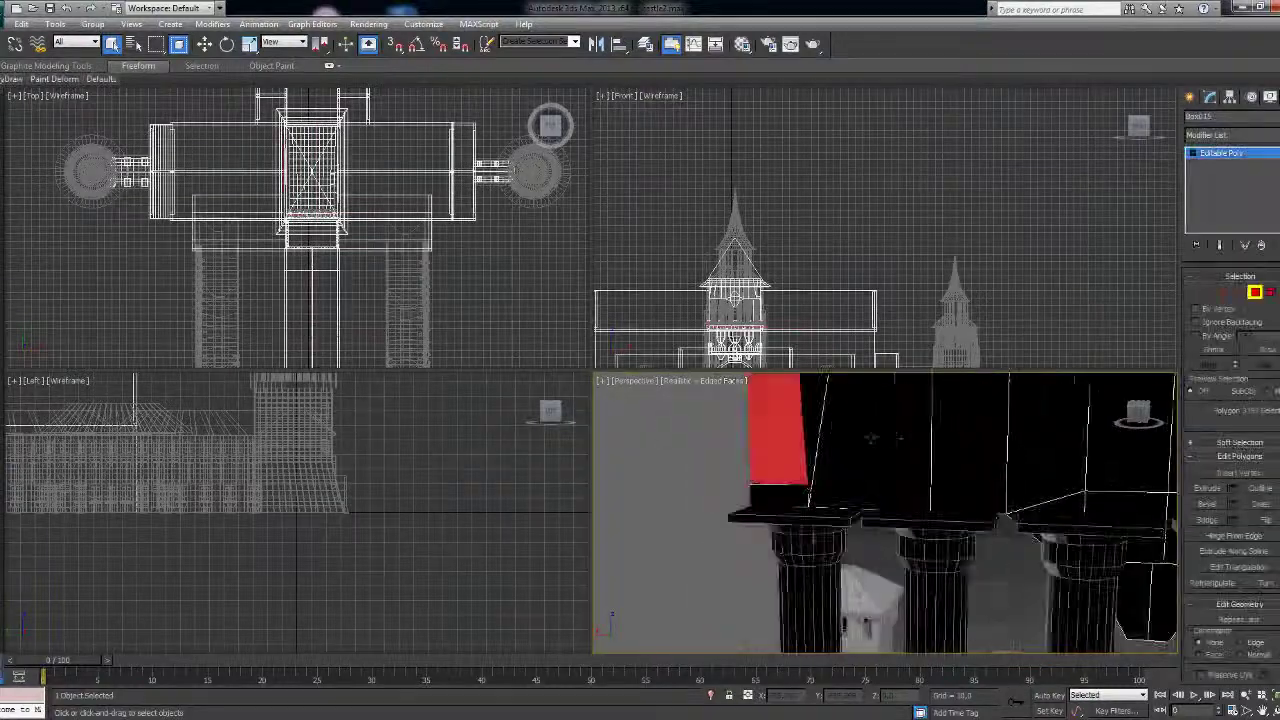
Extrude the wall faces above the column row into a lintel on the capitals.
mouse_move(1150, 548)
alt+middle_down()
mouse_move(1136, 622)
mouse_move(1150, 630)
alt+middle_up()
key(shift+e)
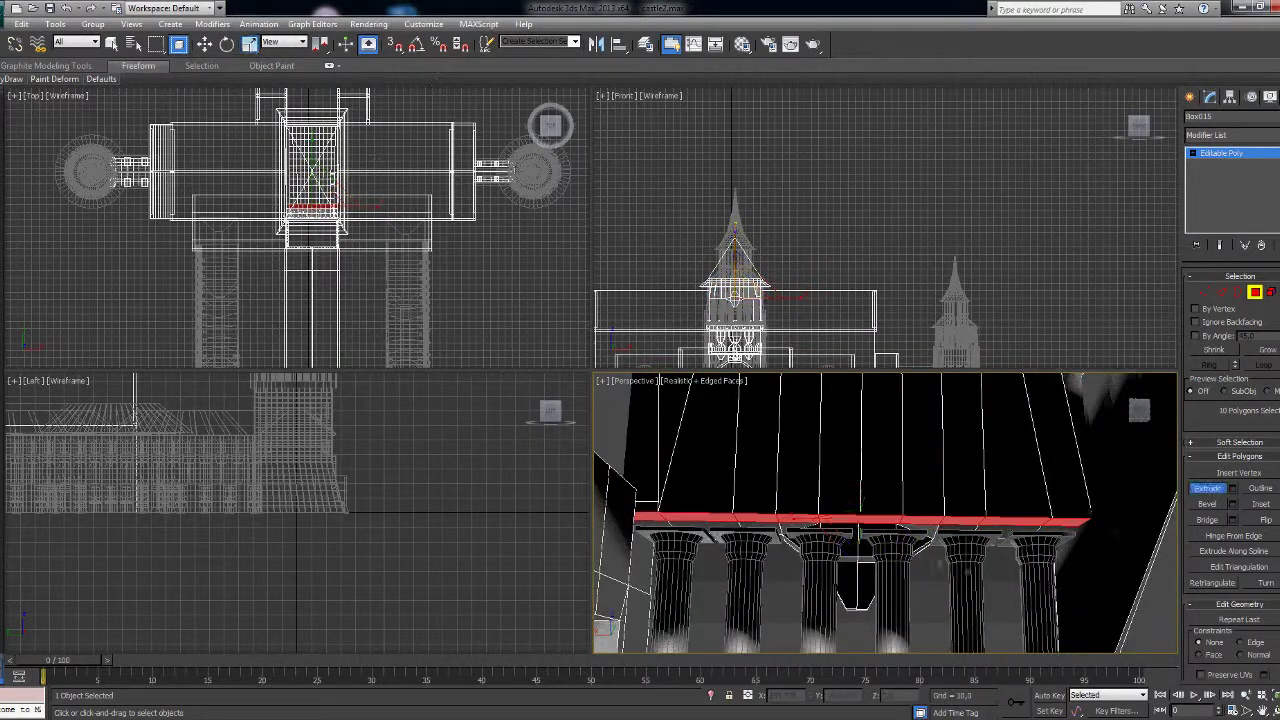
mouse_move(899, 566)
alt+middle_down()
mouse_move(900, 600)
mouse_move(929, 463)
mouse_move(873, 465)
alt+middle_up()
key(1)
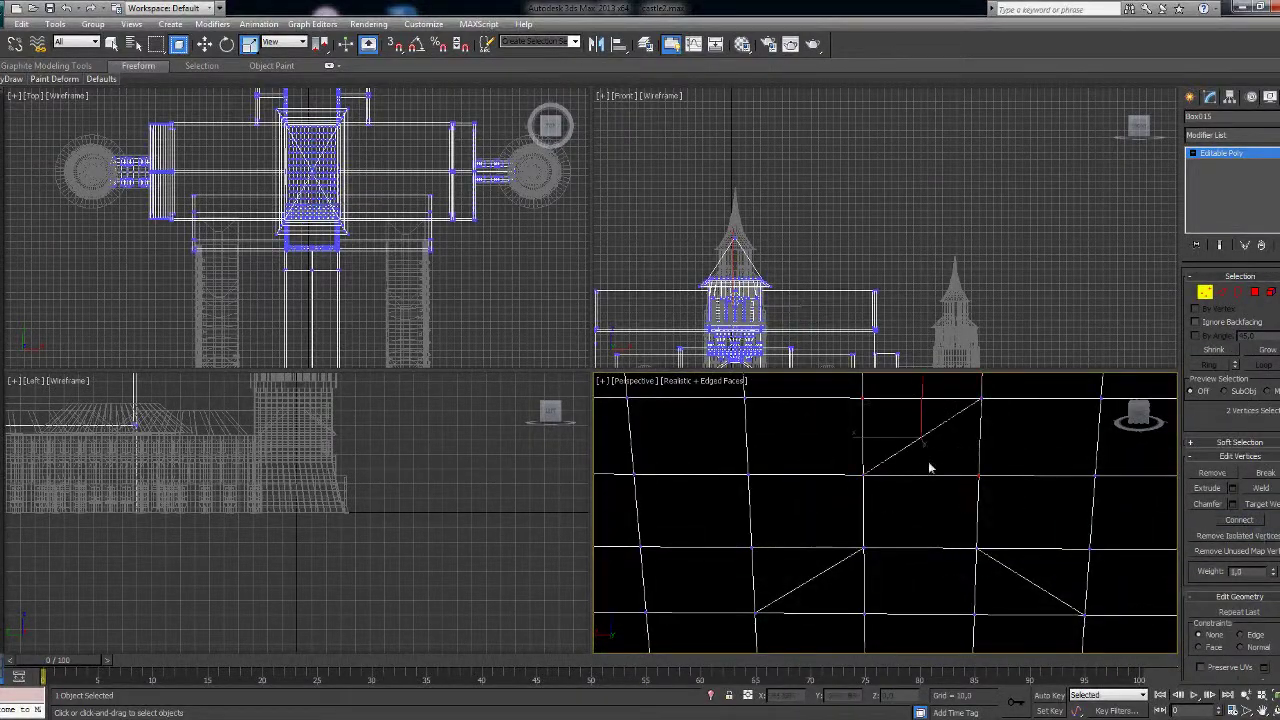
Select one slanted wall edge beside the opening.
key(4)
alt+middle_drag(929, 468, 830, 545)
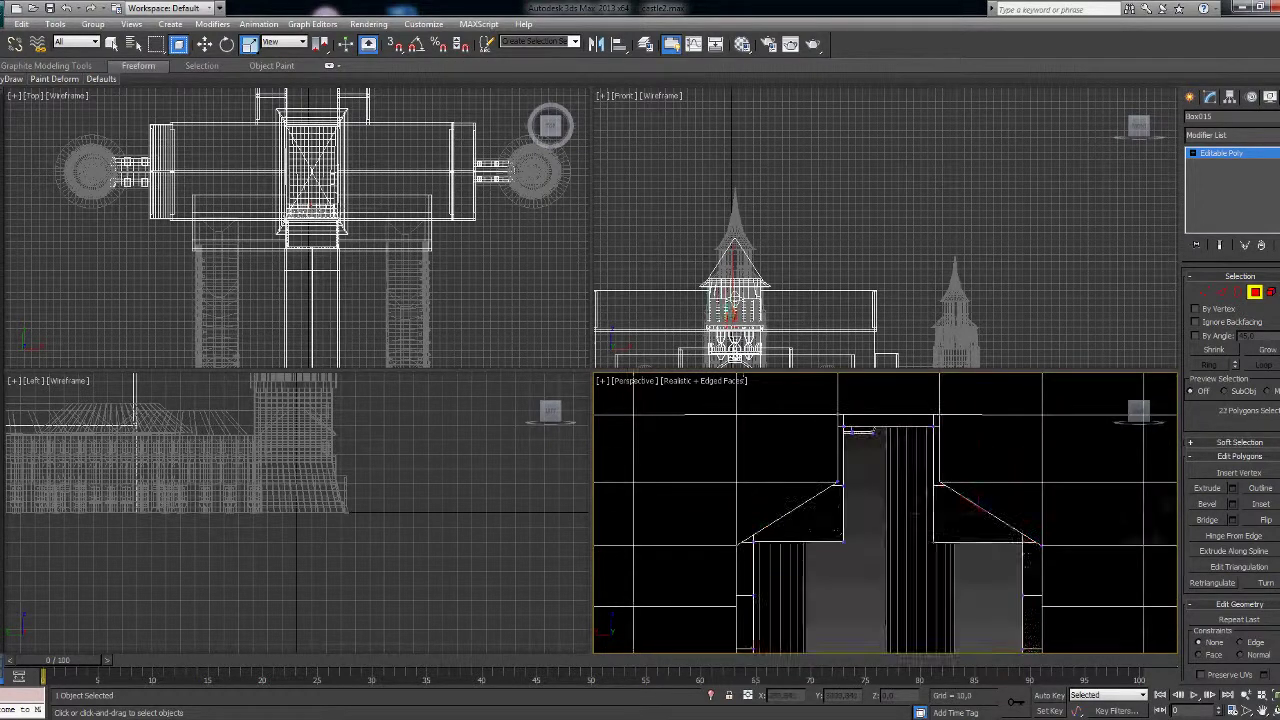
key(1)
key(2)
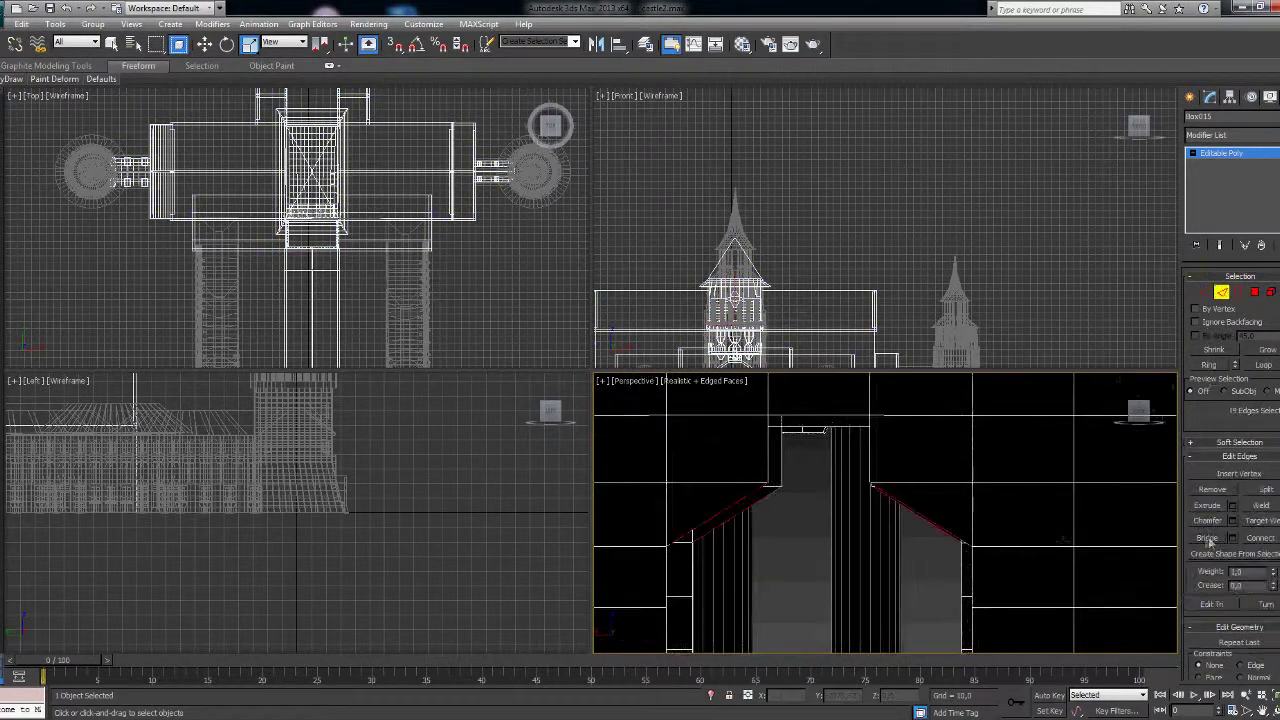
click(1000, 516)
alt+middle_drag(1000, 516, 929, 538)
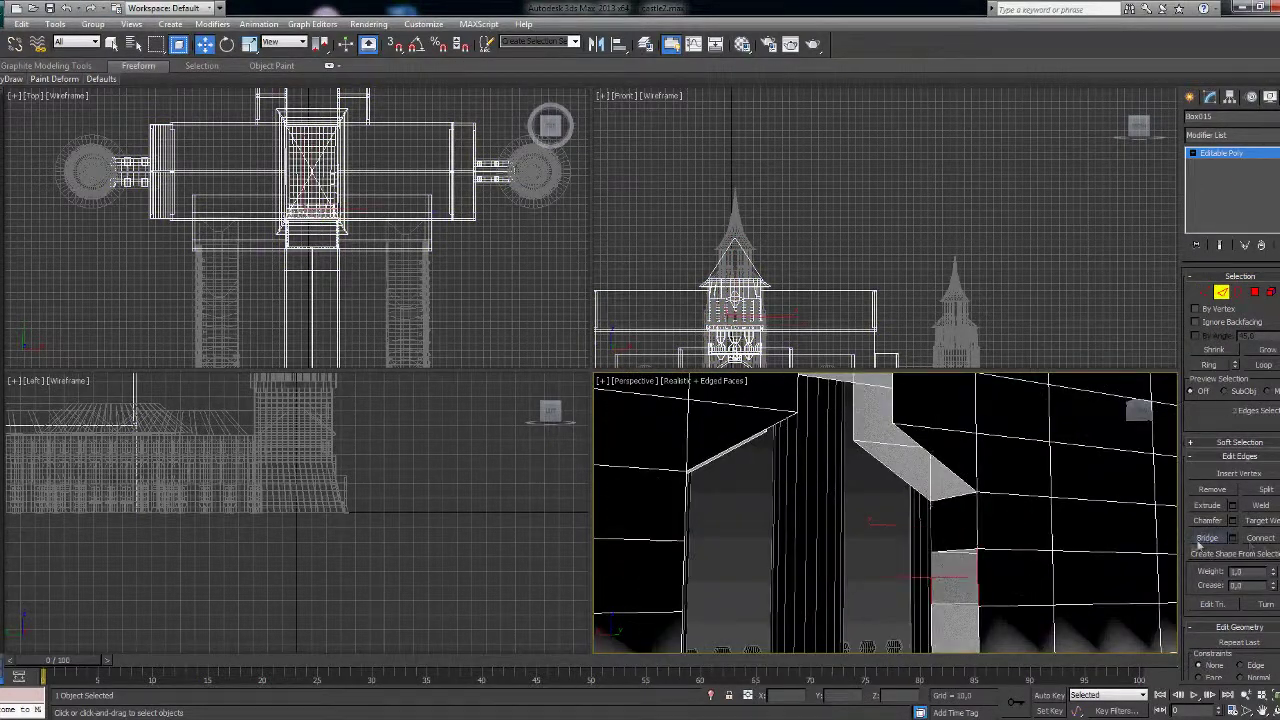
Select the matching edge on the right wall slab, viewing the pillar up close.
key(4)
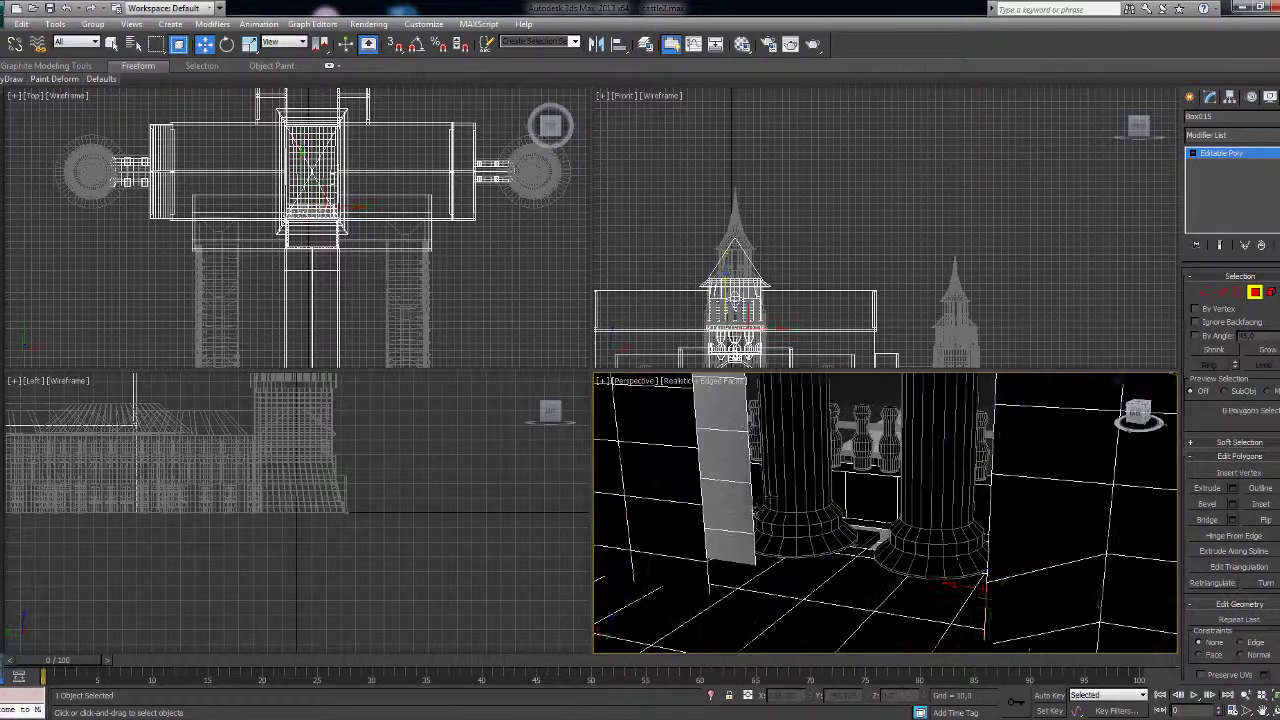
key(2)
key(4)
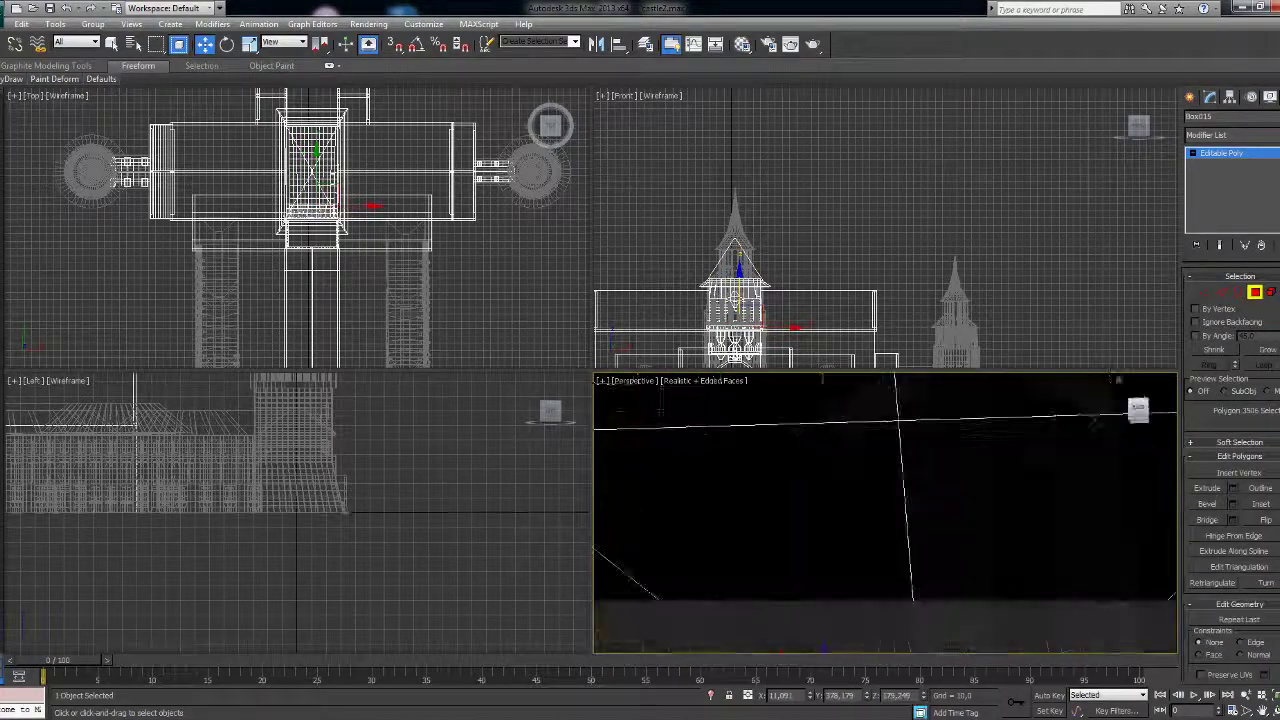
mouse_move(795, 545)
alt+middle_down()
mouse_move(870, 445)
mouse_move(930, 450)
alt+middle_up()
click(1000, 548)
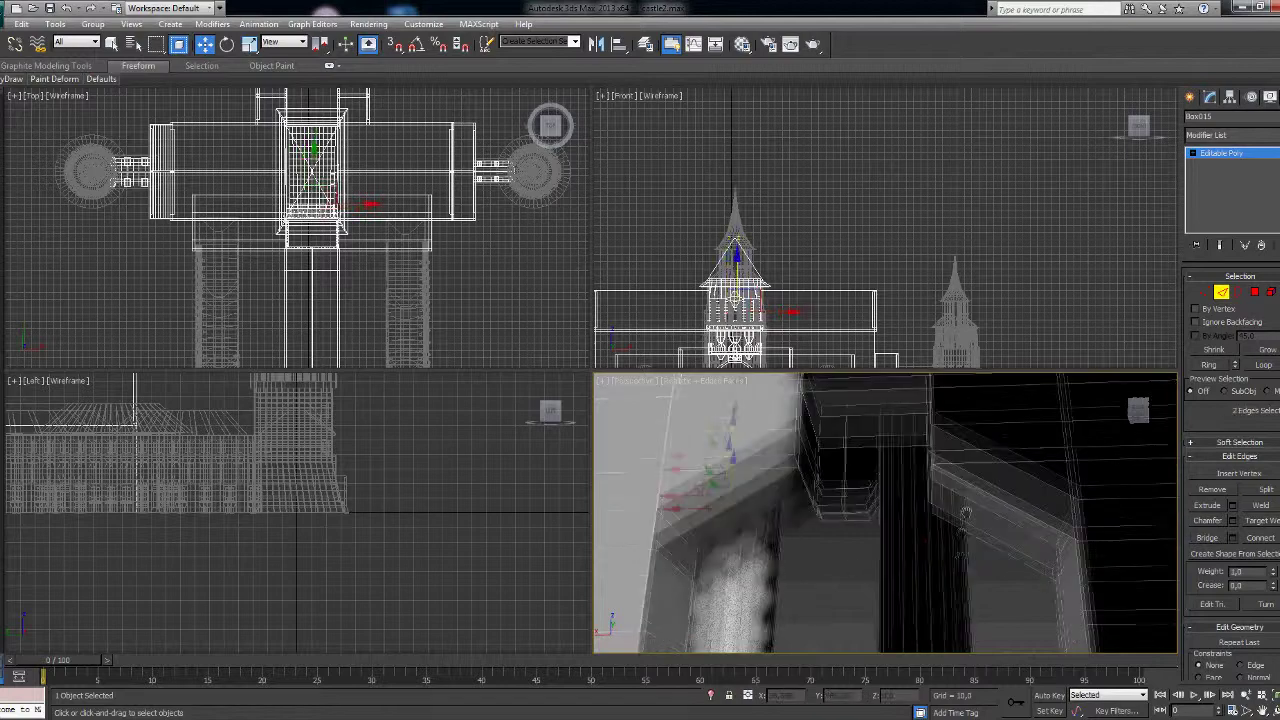
alt+middle_drag(966, 513, 1012, 588)
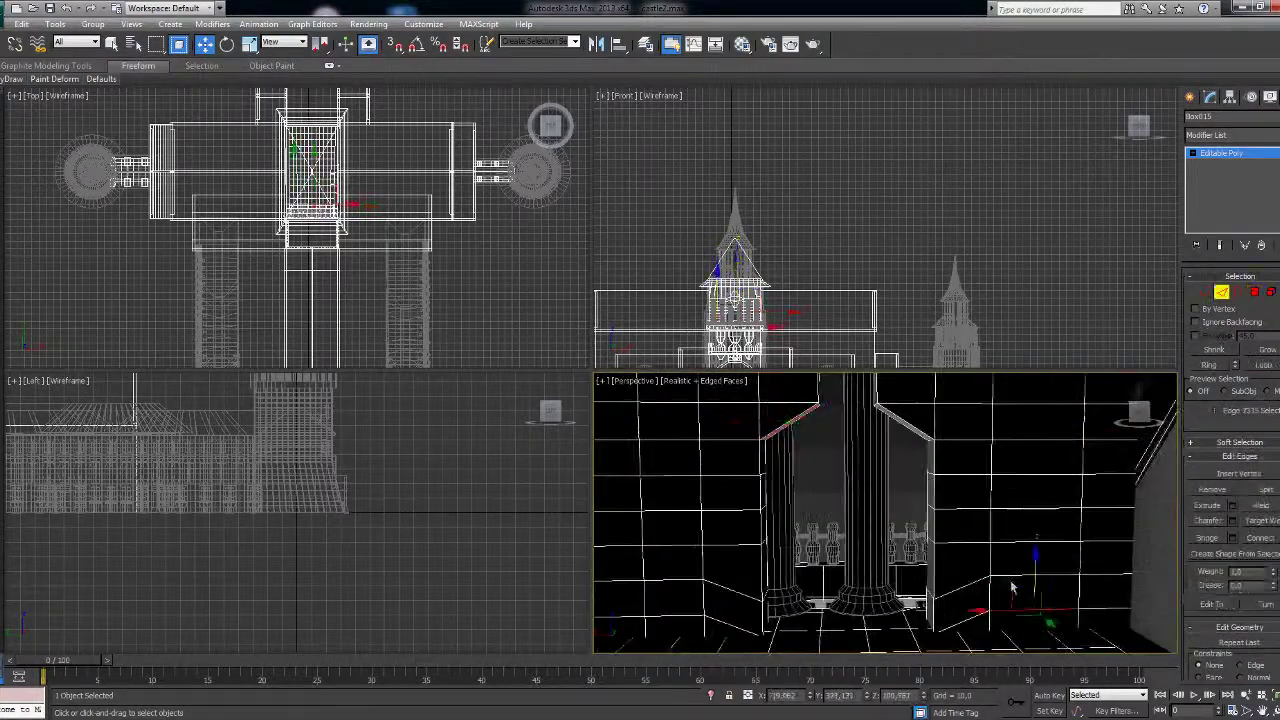
alt+middle_drag(1003, 406, 1015, 420)
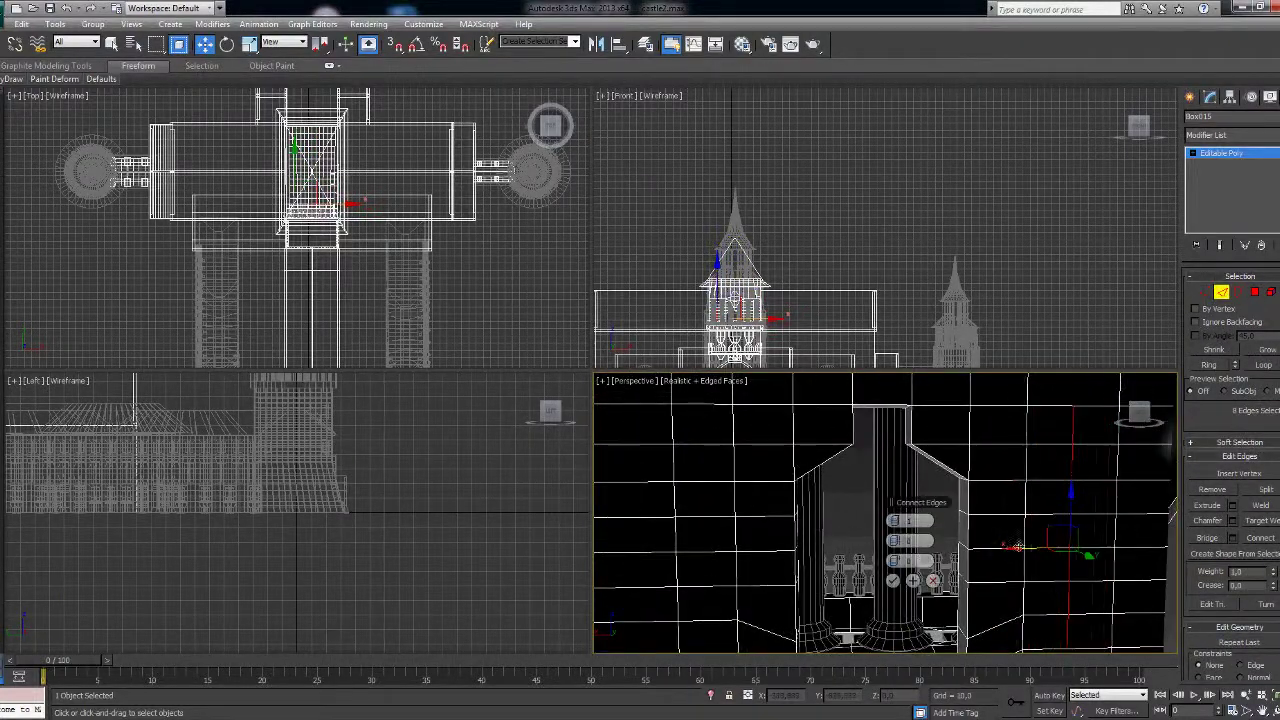
Apply the new connecting edges and check the wall in Polygon and Edge modes.
click(893, 580)
mouse_move(700, 500)
alt+middle_down()
mouse_move(637, 511)
mouse_move(700, 520)
alt+middle_up()
key(4)
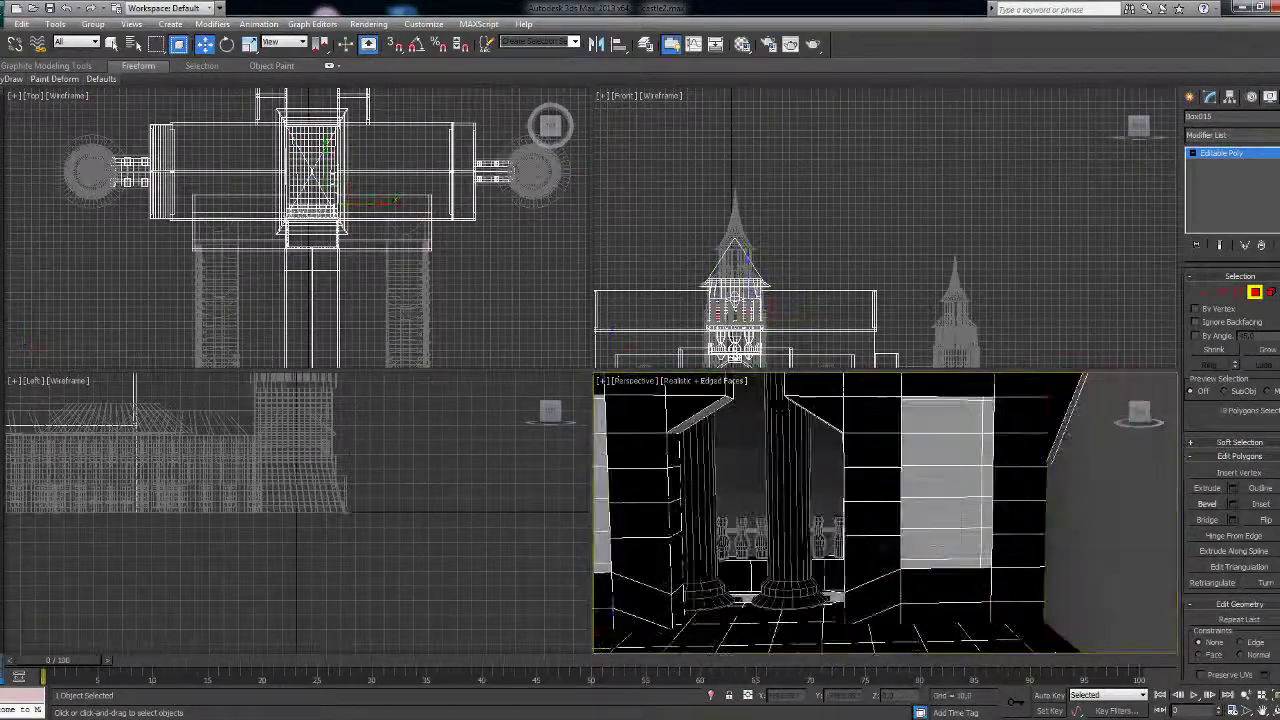
key(2)
alt+middle_drag(708, 571, 680, 560)
Toggle Expert Mode, inspect the wall beside the columns, and clear the selection.
key(ctrl+x)
key(ctrl+x)
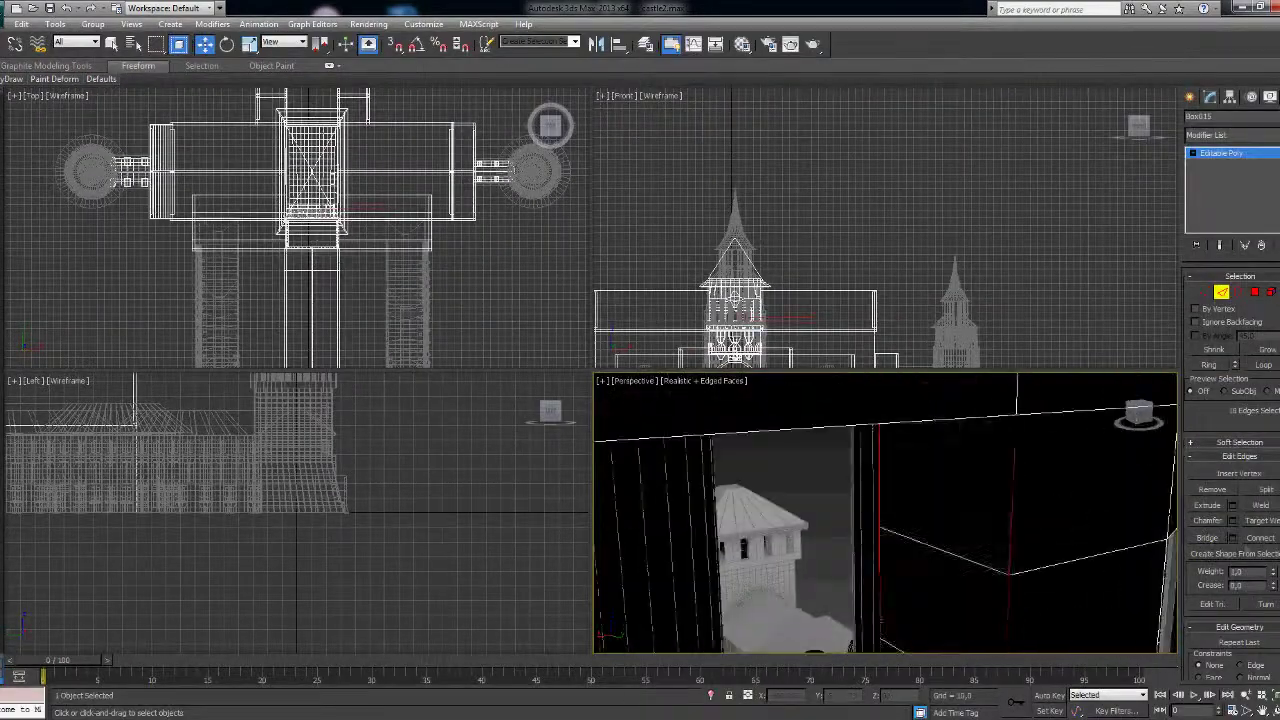
alt+middle_drag(851, 645, 1118, 380)
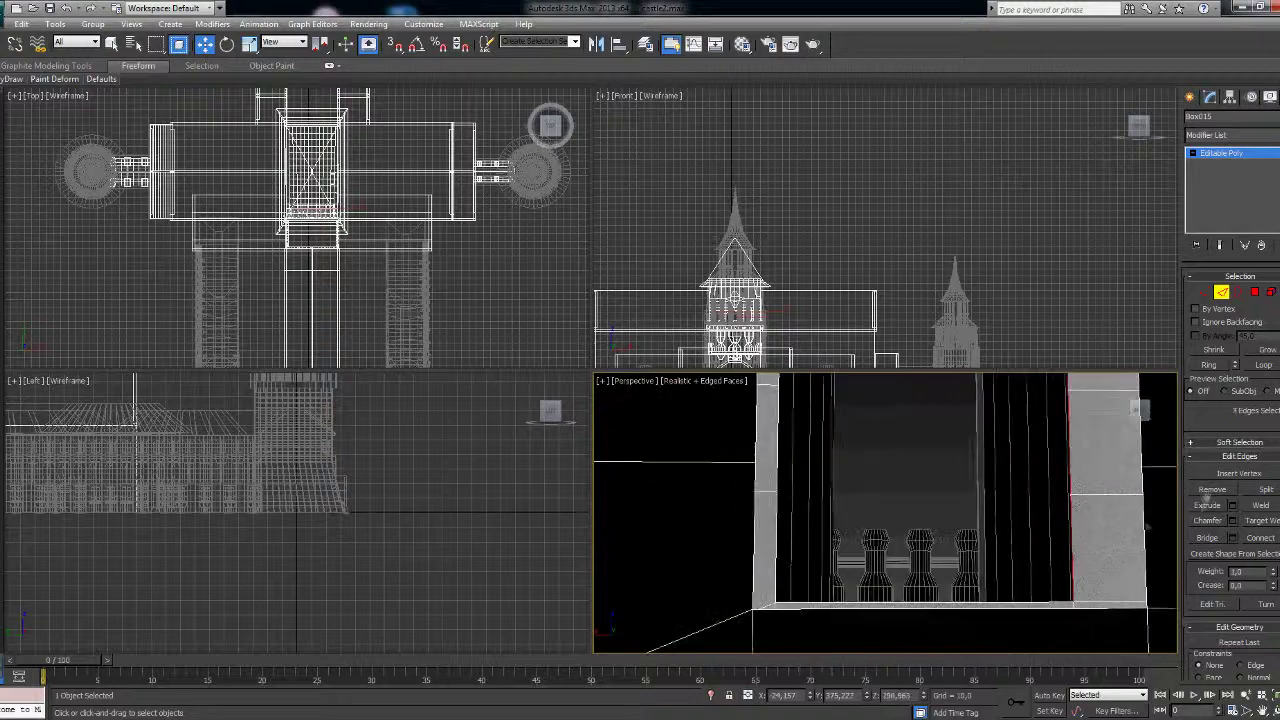
alt+middle_drag(930, 490, 918, 485)
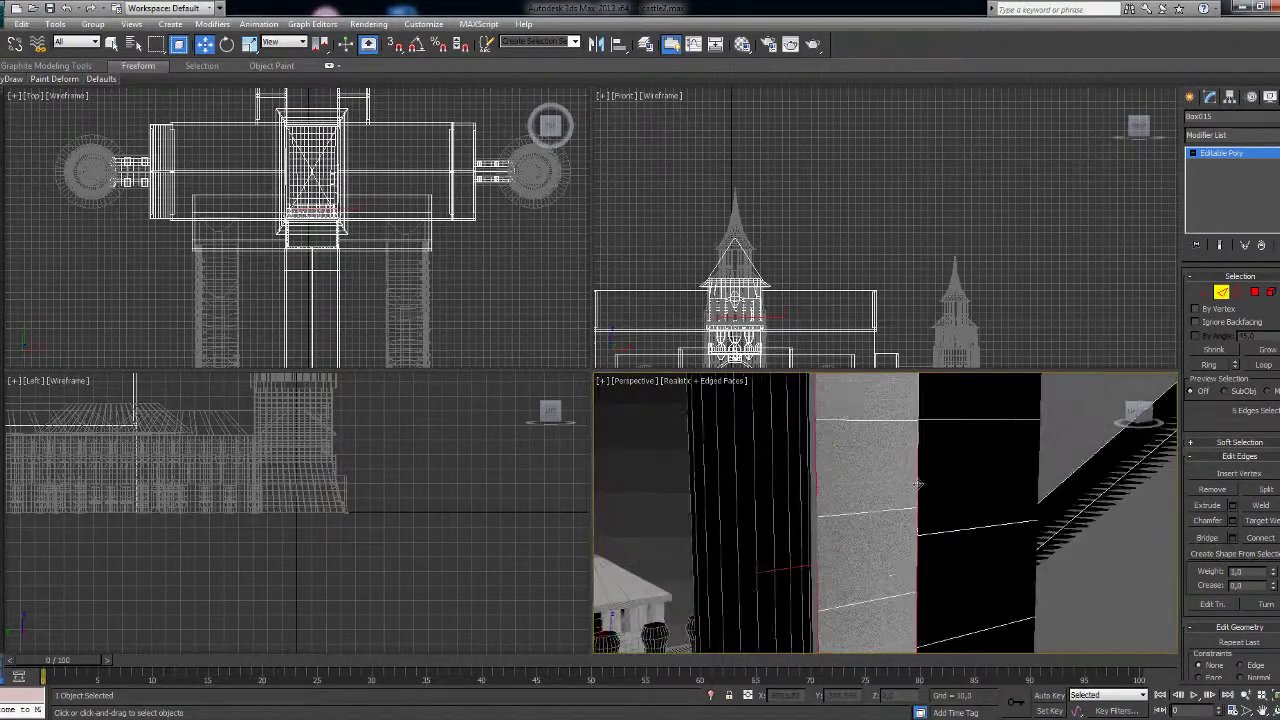
alt+middle_drag(893, 605, 908, 548)
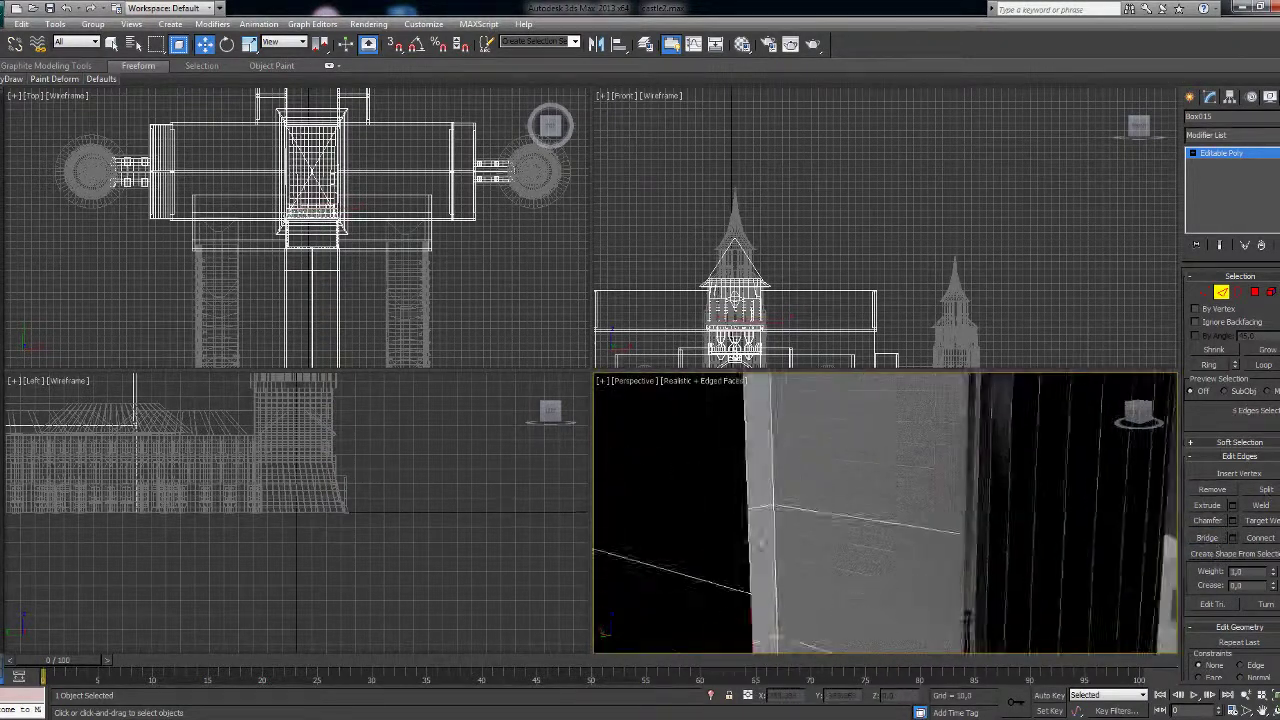
alt+middle_drag(600, 592, 714, 578)
click(714, 578)
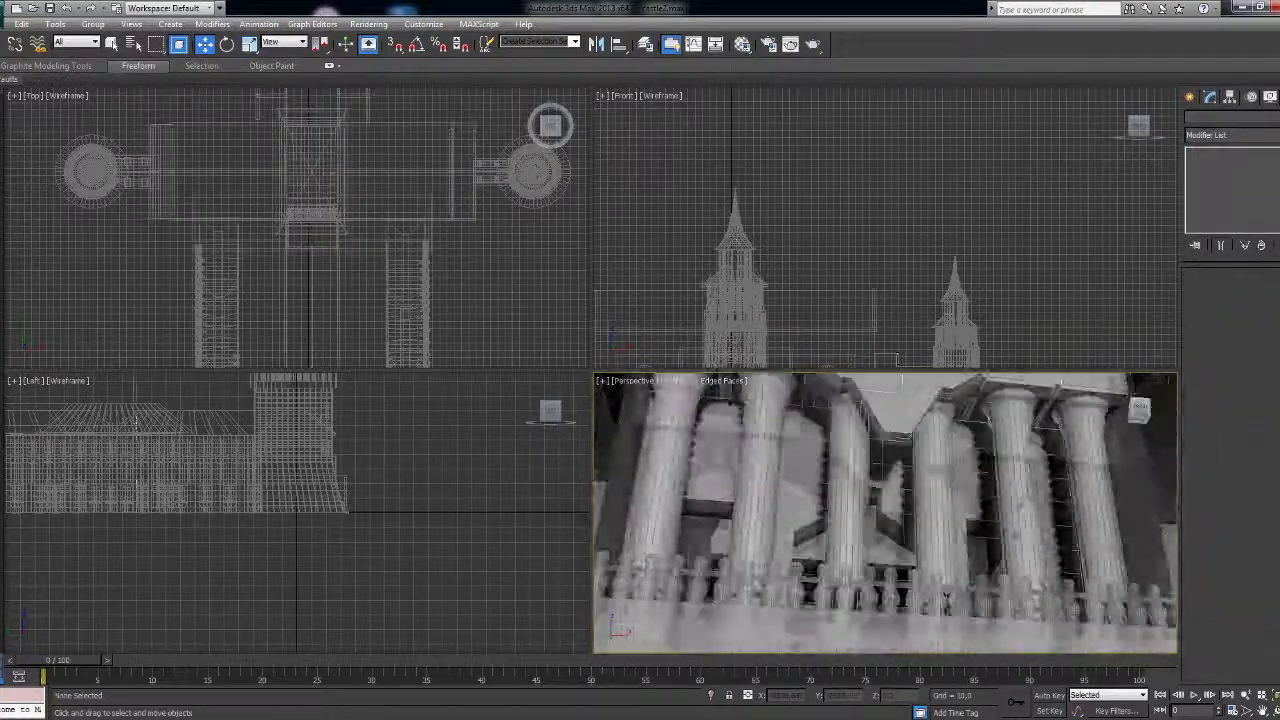
Select Box015 and pick the 12 wall polygons directly above the columns in Polygon mode.
click(900, 400)
alt+middle_drag(951, 473, 900, 450)
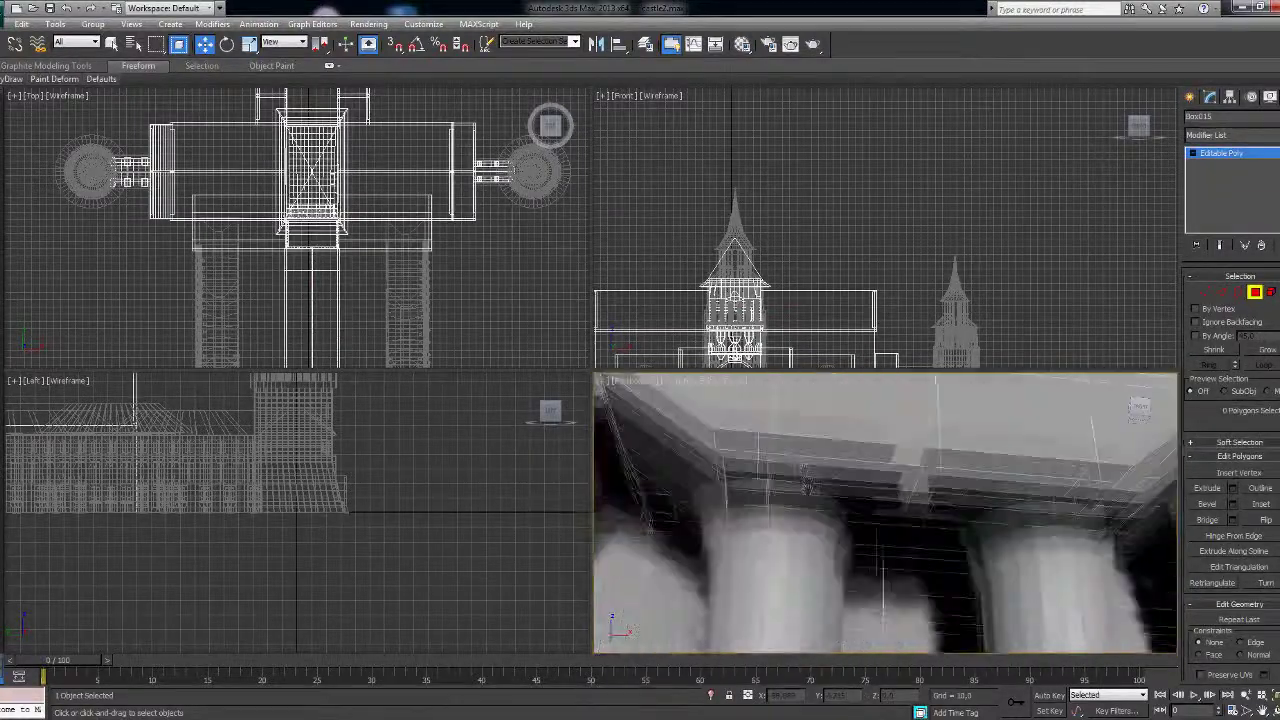
key(2)
alt+middle_drag(1040, 540, 1210, 550)
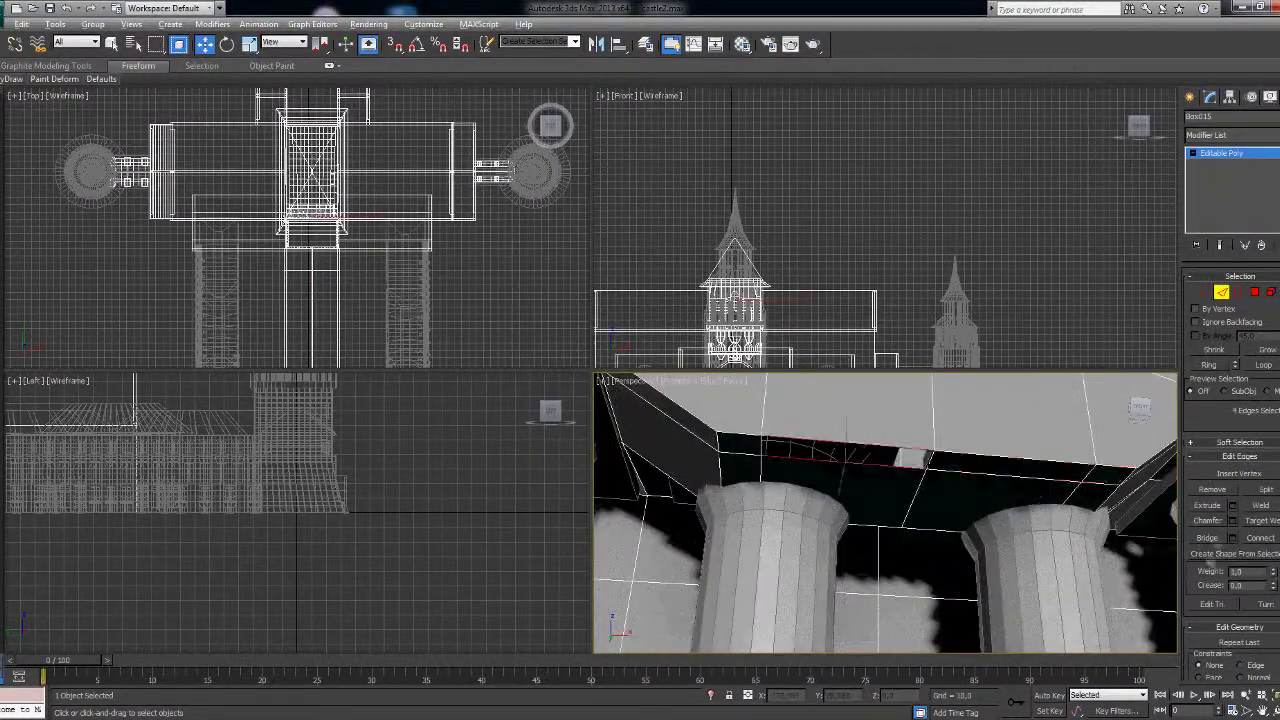
key(4)
alt+middle_drag(1000, 500, 840, 490)
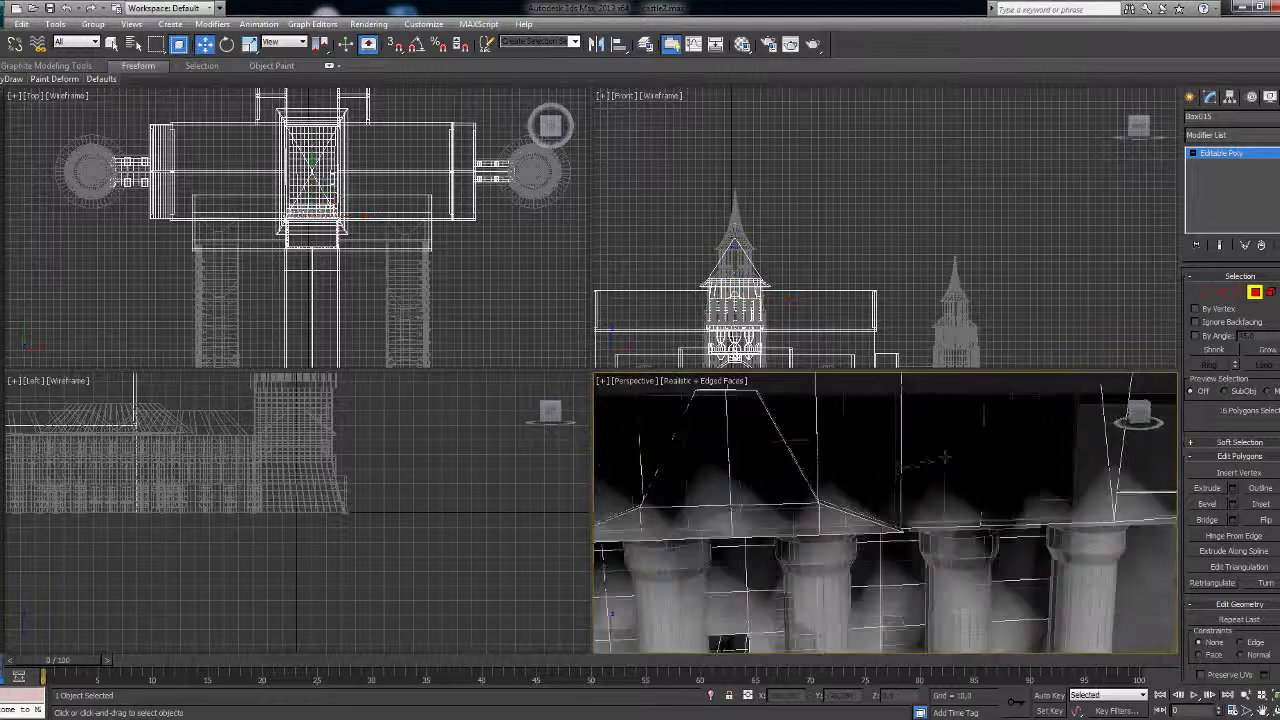